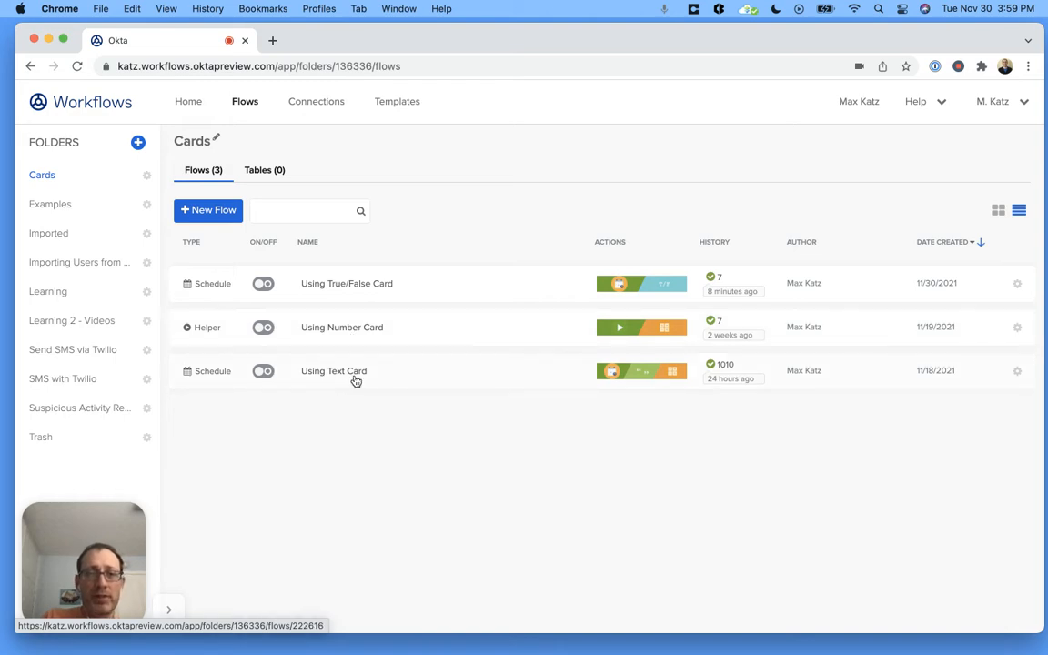
# - Open the Using True/False Card flow and review the True/False functions available to add before the first Compare card
pyautogui.click(367, 288)
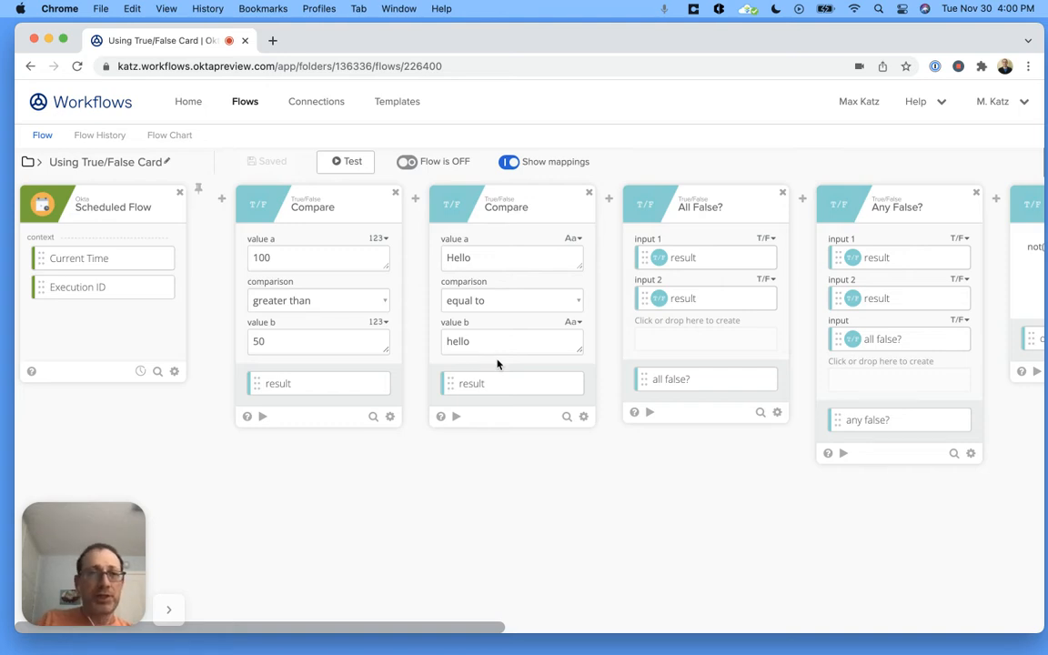
pyautogui.moveTo(206, 181)
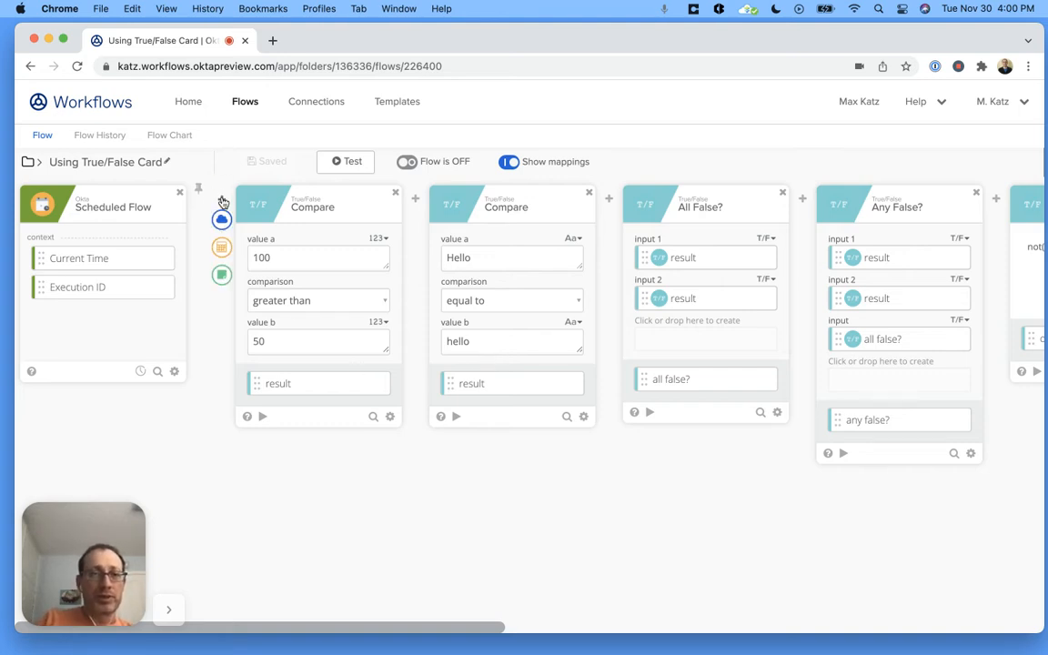
pyautogui.click(222, 249)
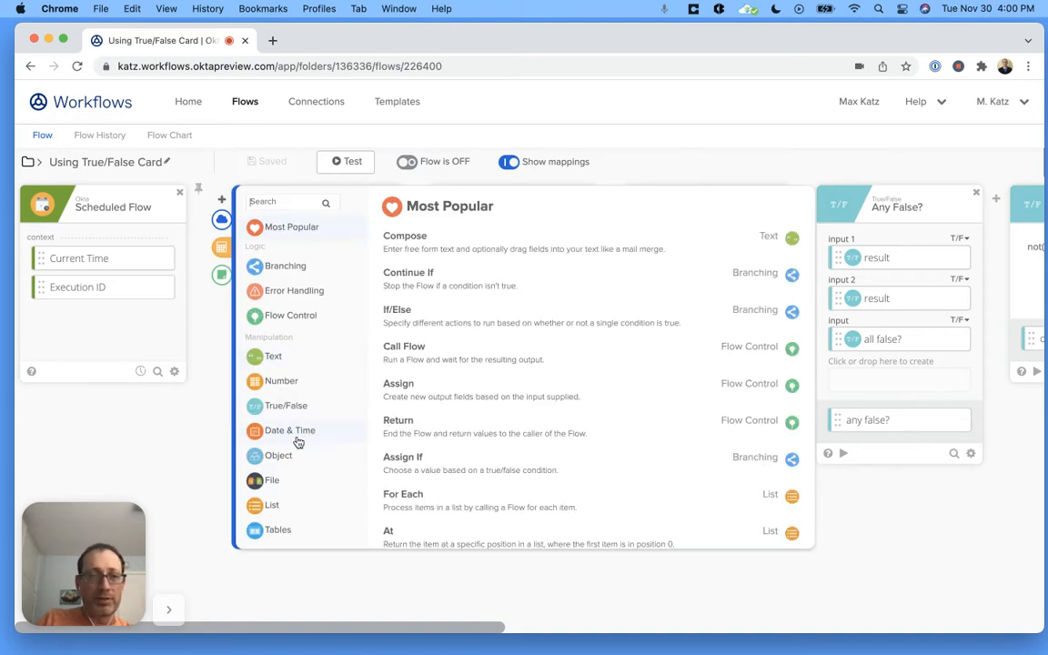
pyautogui.click(294, 407)
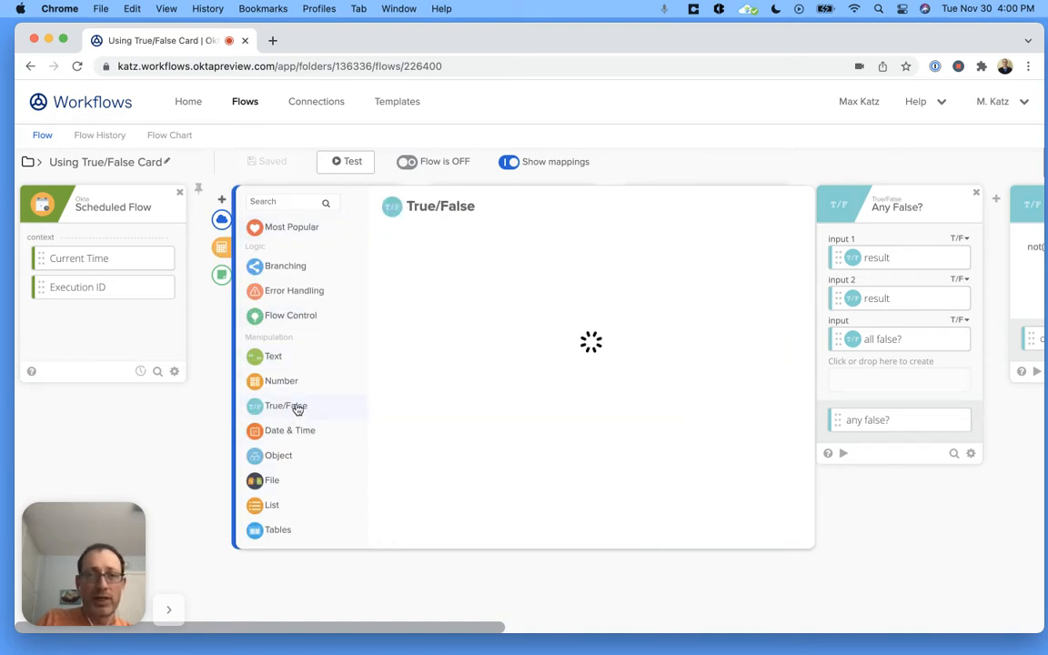
pyautogui.scroll(-1, 519, 278)
pyautogui.scroll(1, 468, 282)
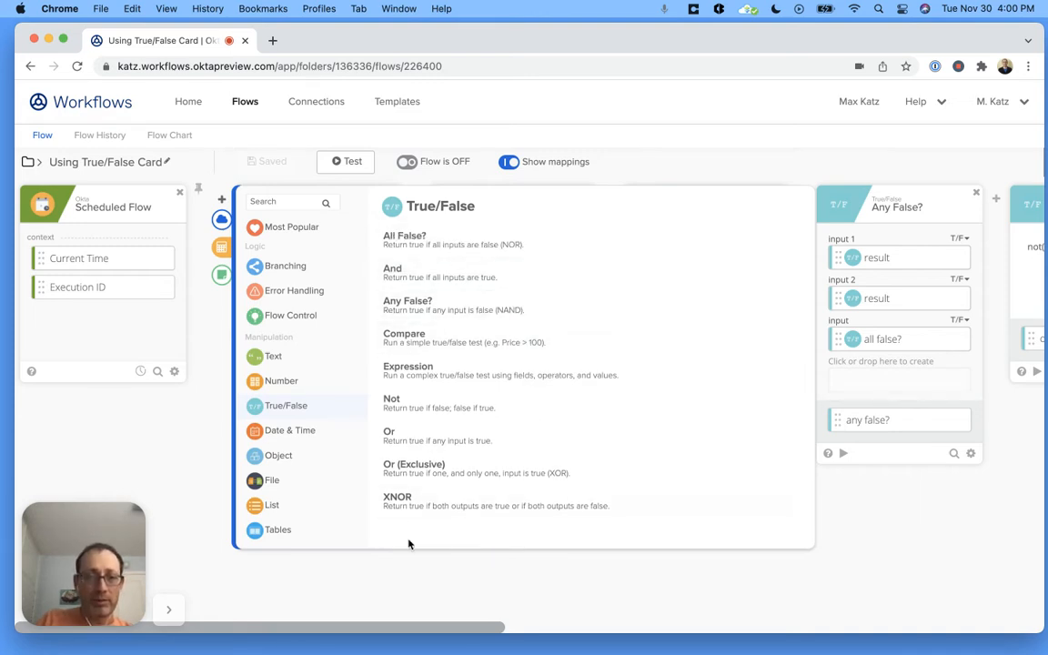
pyautogui.click(417, 587)
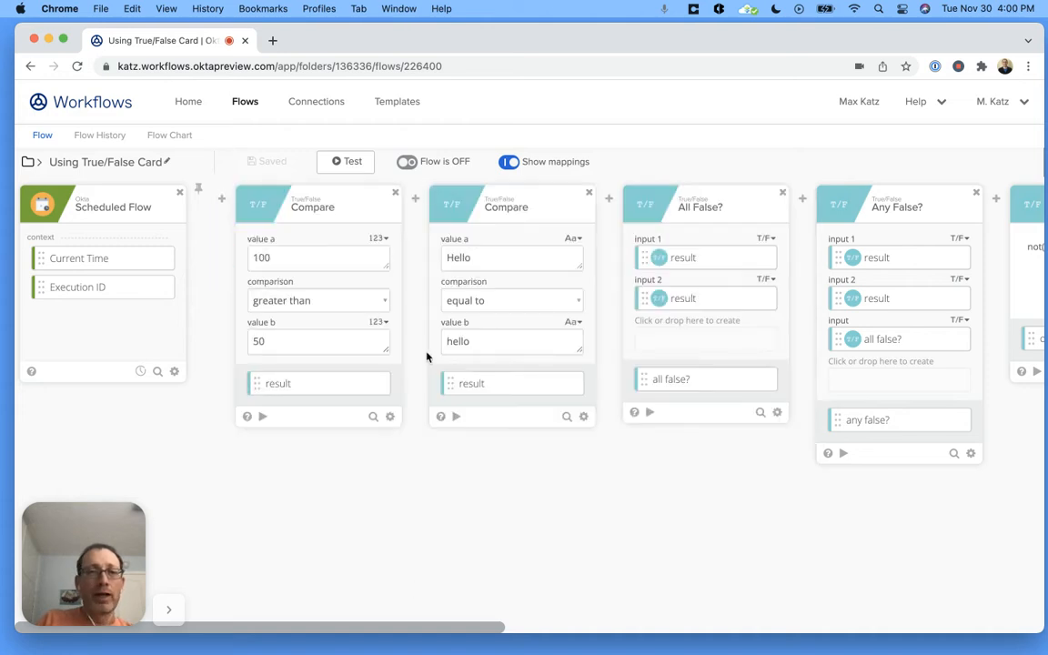
# - Review the comparison operators offered by the first Compare card, keeping greater than selected
pyautogui.hscroll(10, 426, 356)
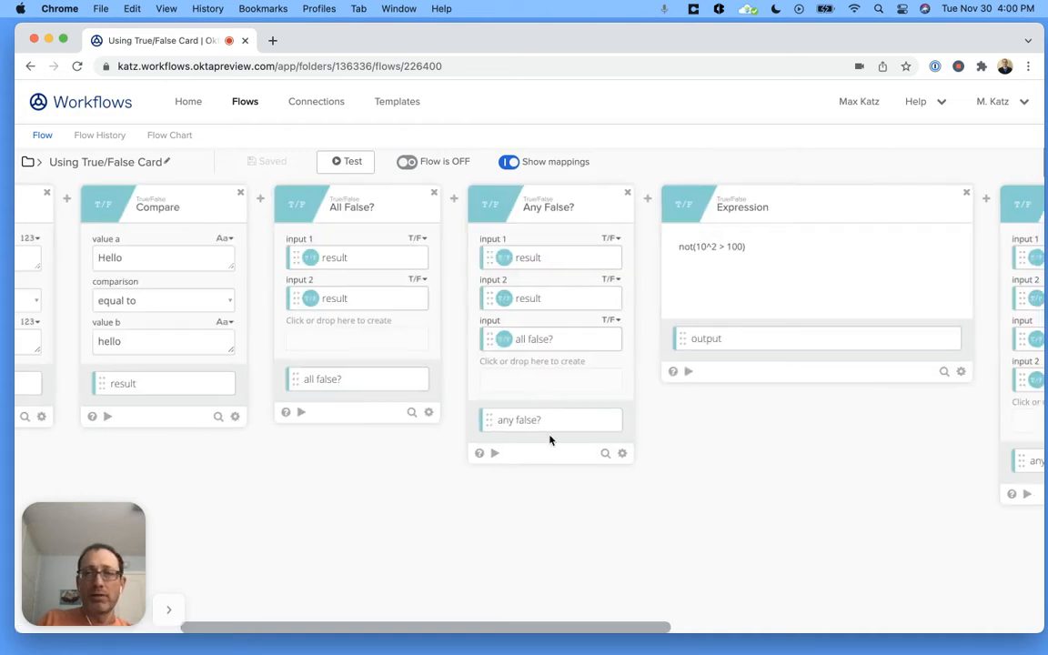
pyautogui.hscroll(-10, 549, 440)
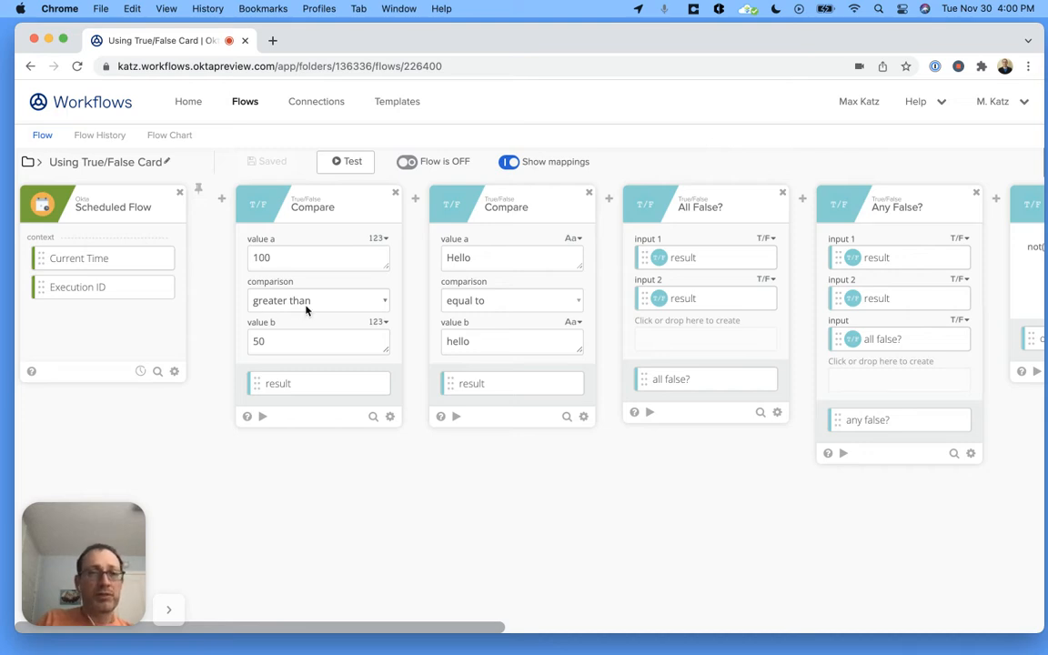
pyautogui.click(353, 302)
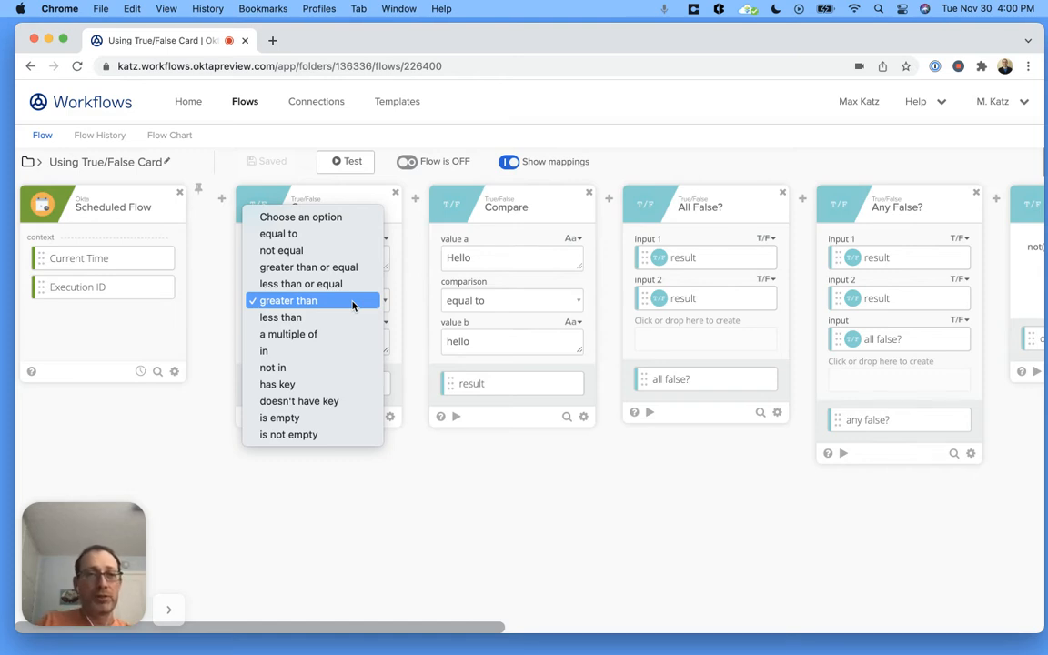
pyautogui.click(353, 305)
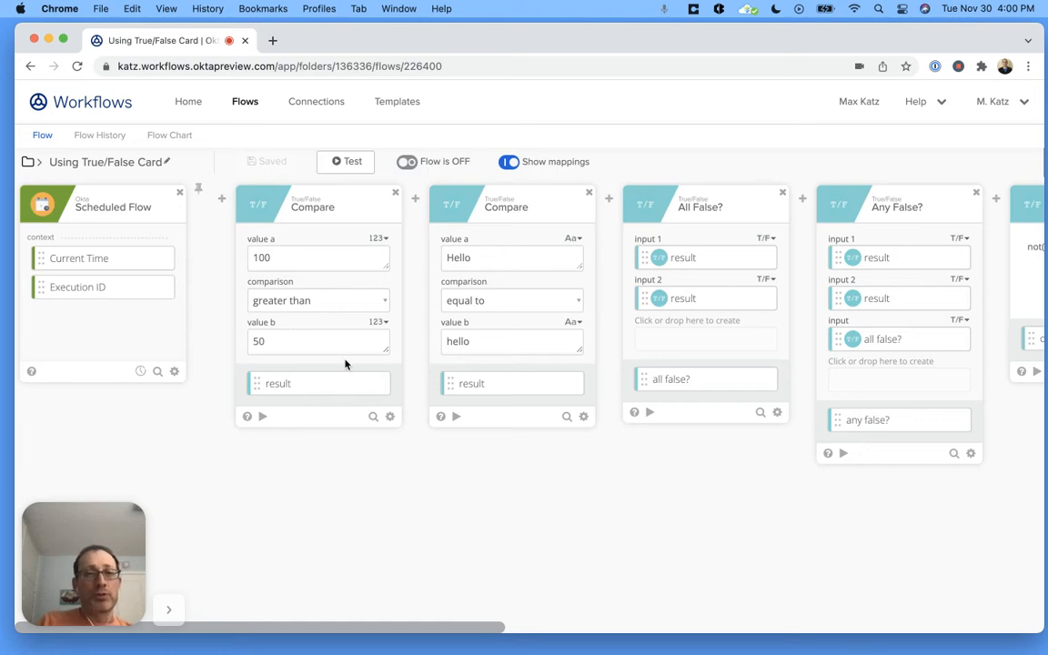
# - Test the numeric Compare card with its preset values and again with value b set to 500
pyautogui.click(262, 417)
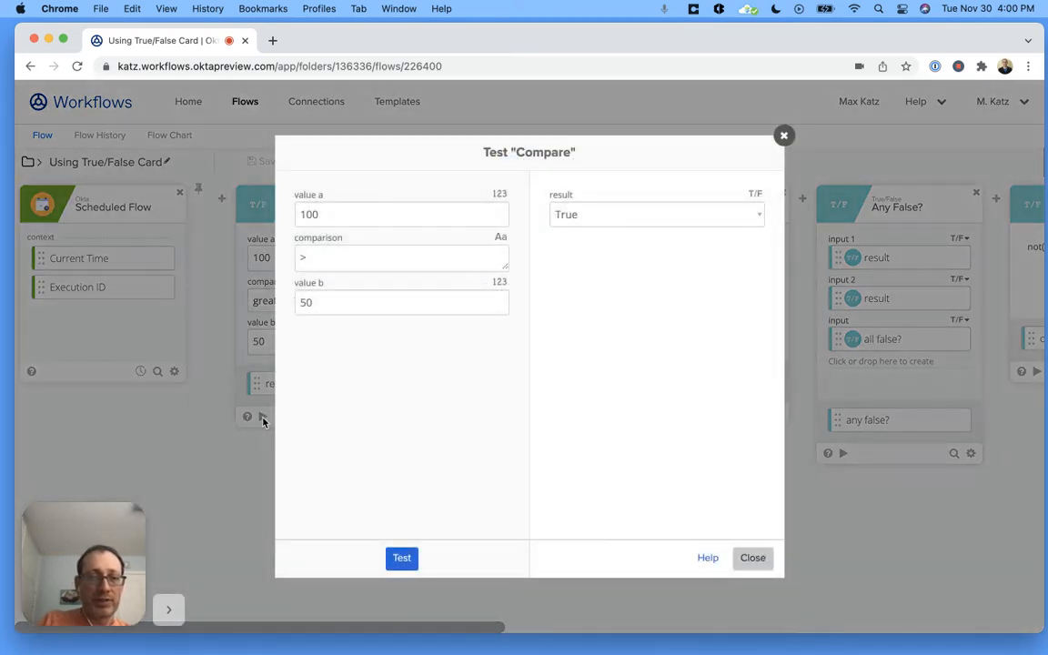
pyautogui.click(402, 559)
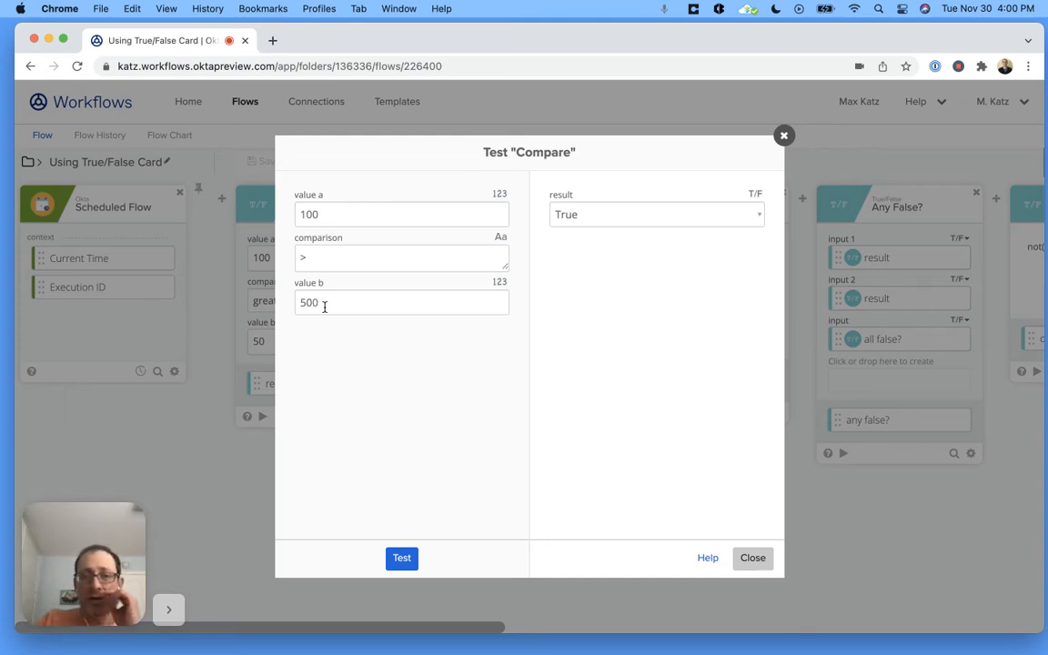
pyautogui.click(407, 559)
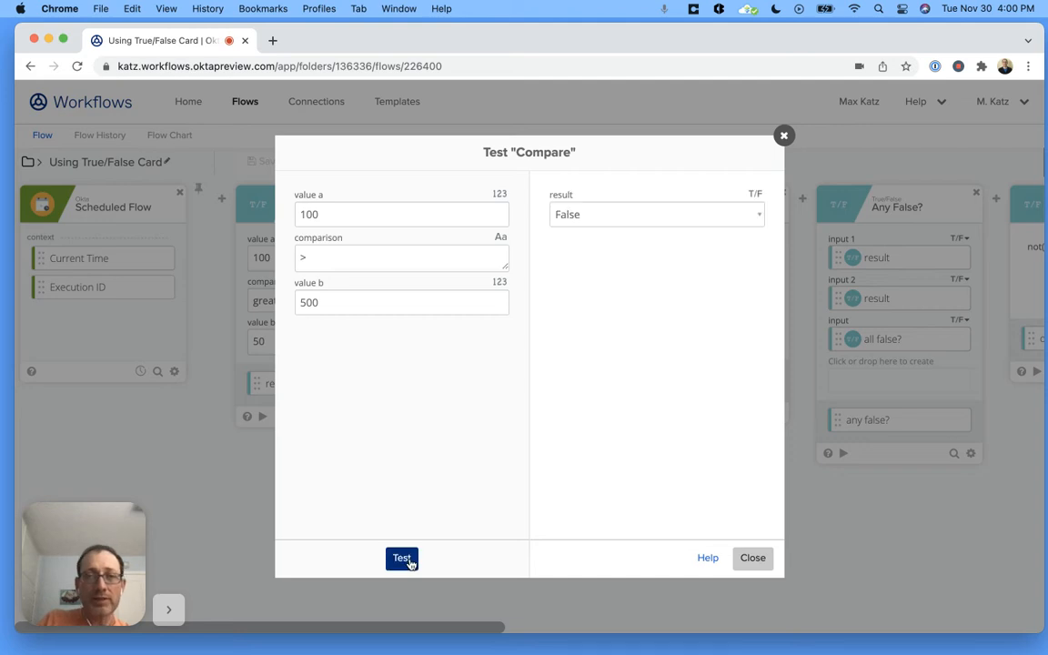
pyautogui.click(753, 558)
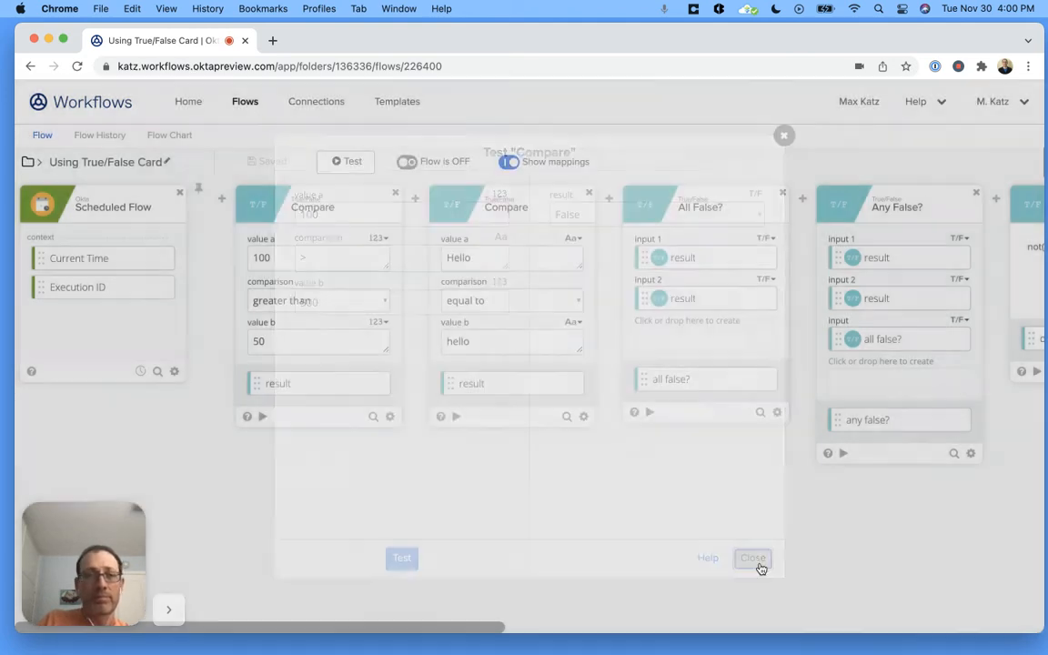
# - Test the text Compare card with its preset values and again with value b set to Hello
pyautogui.hscroll(3, 442, 534)
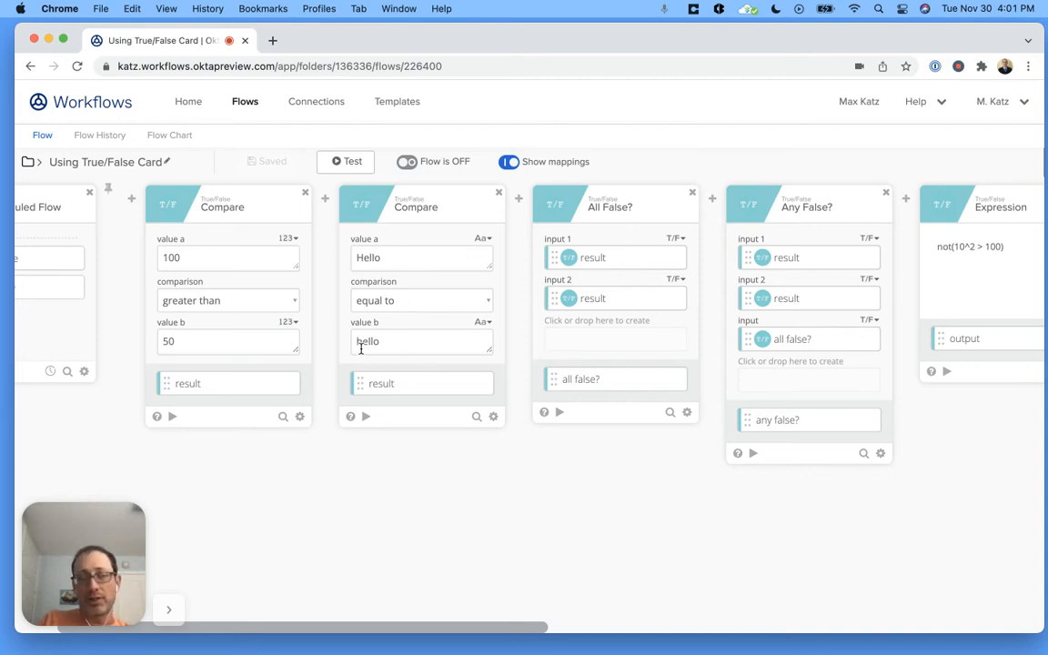
pyautogui.click(362, 416)
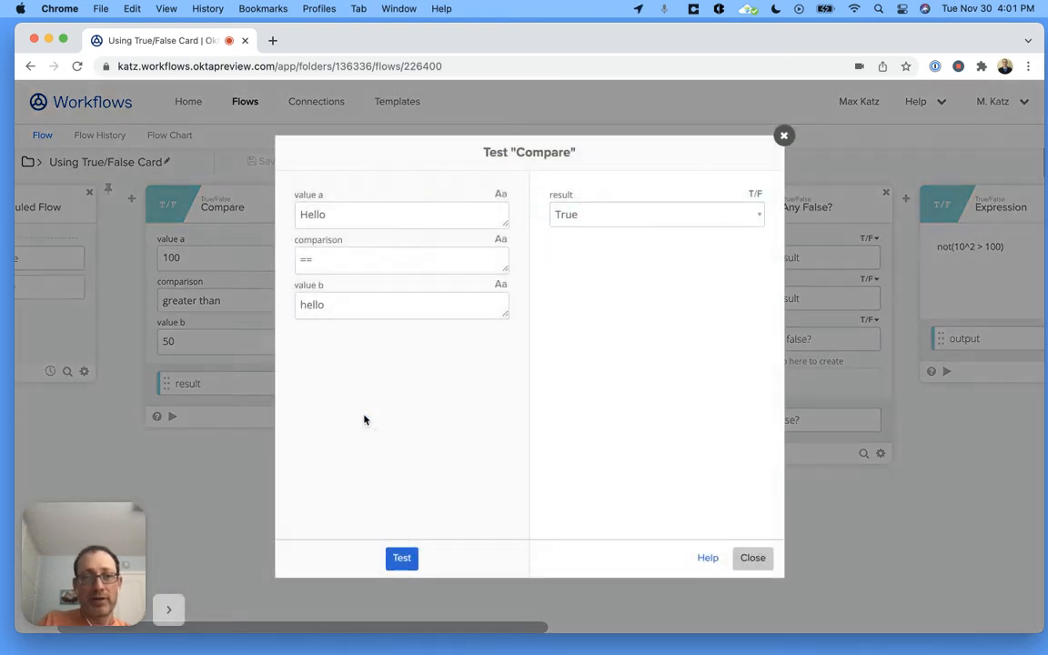
pyautogui.click(402, 558)
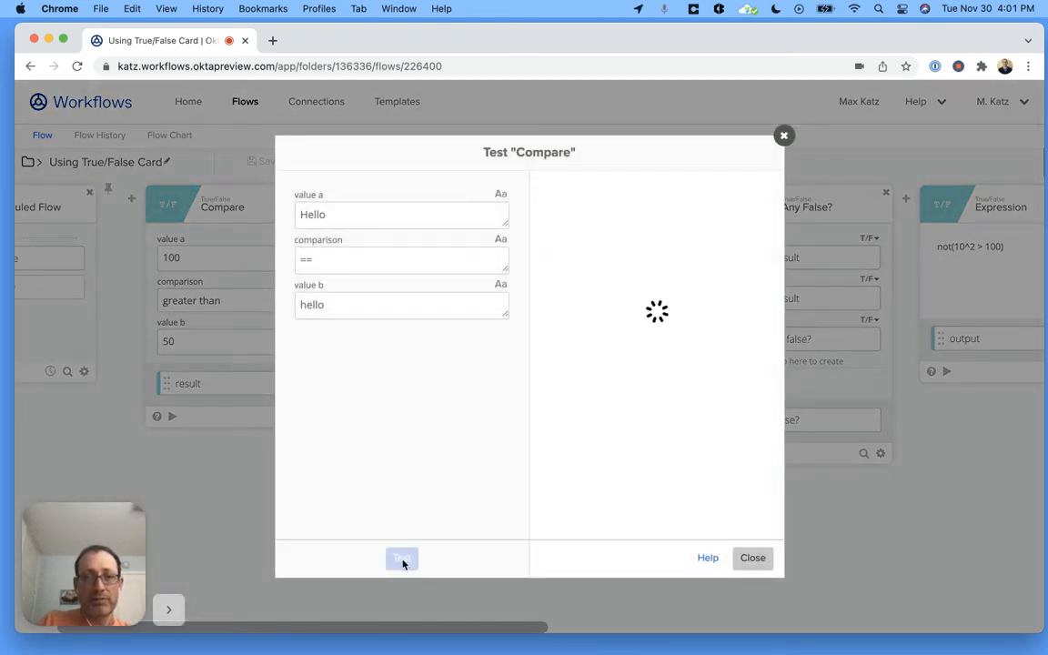
pyautogui.click(304, 305)
pyautogui.press('Delete')
pyautogui.write('H')
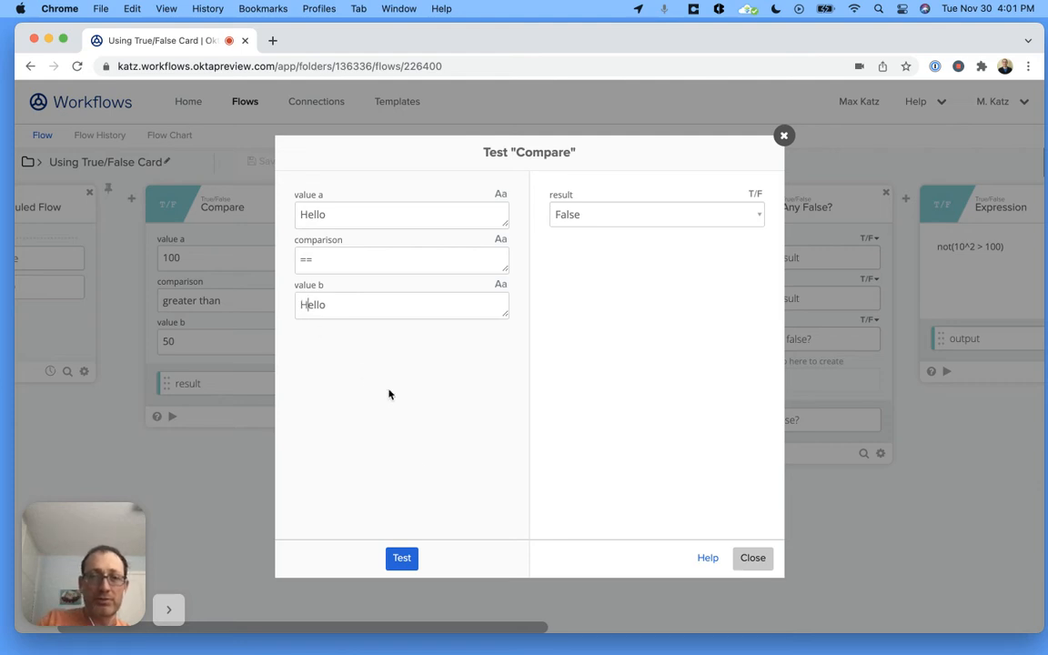
pyautogui.click(402, 558)
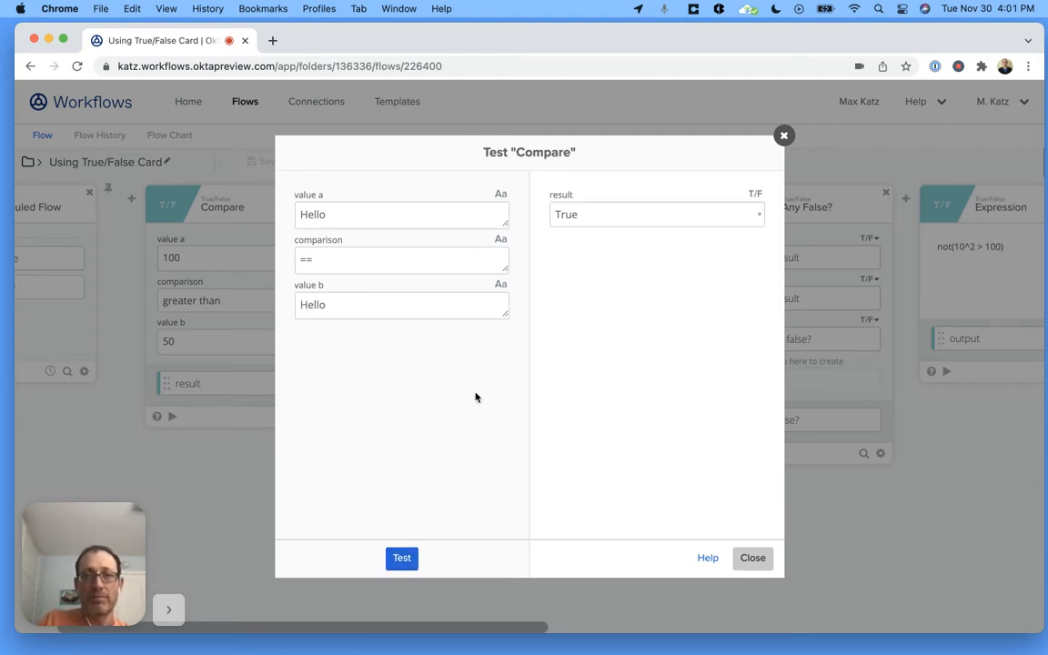
pyautogui.click(753, 558)
# - Test the All False? card with both inputs False and again with input 2 set to True
pyautogui.hscroll(3, 445, 565)
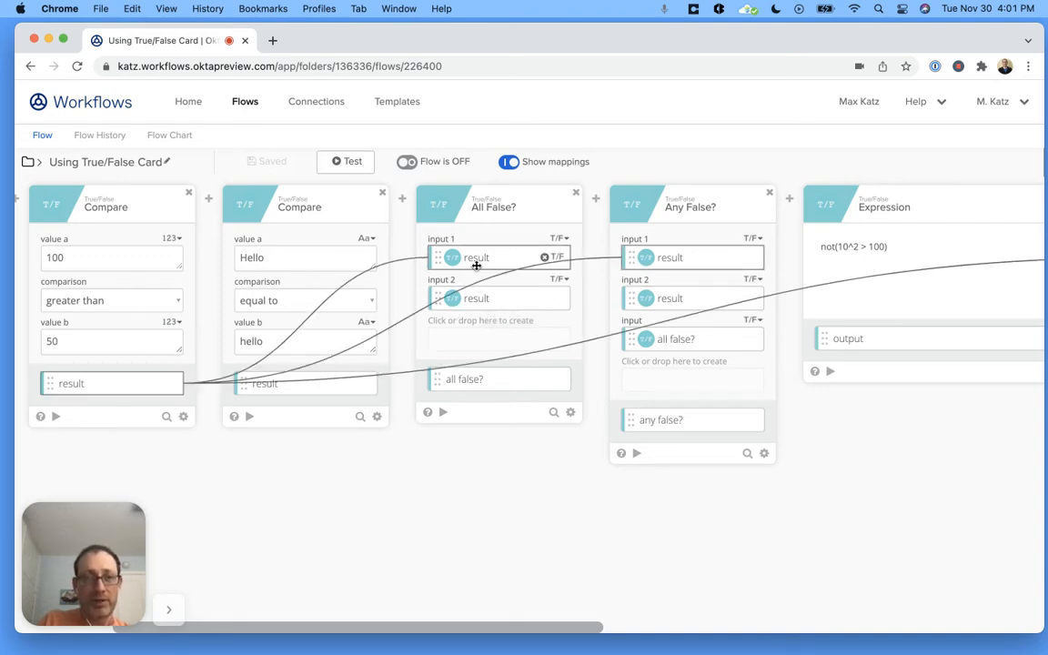
pyautogui.click(443, 414)
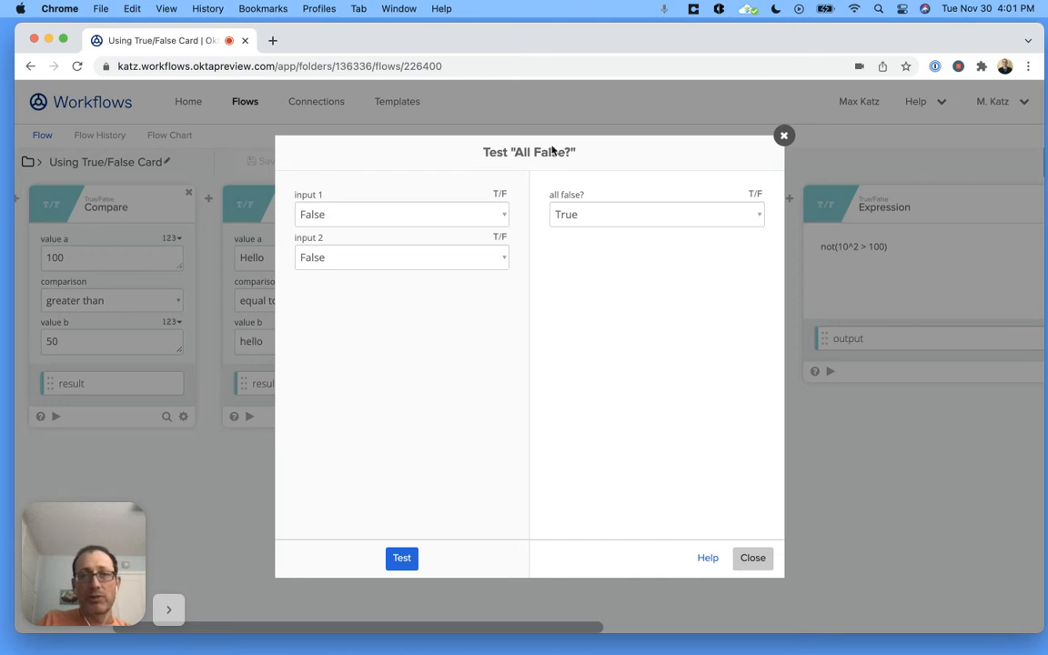
pyautogui.click(398, 554)
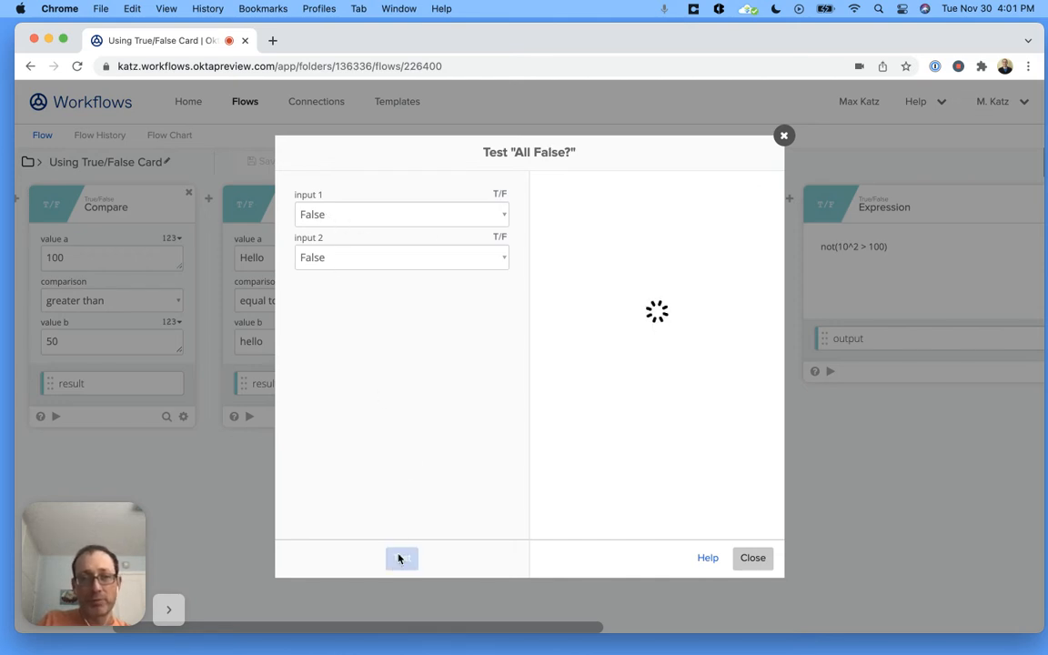
pyautogui.click(345, 261)
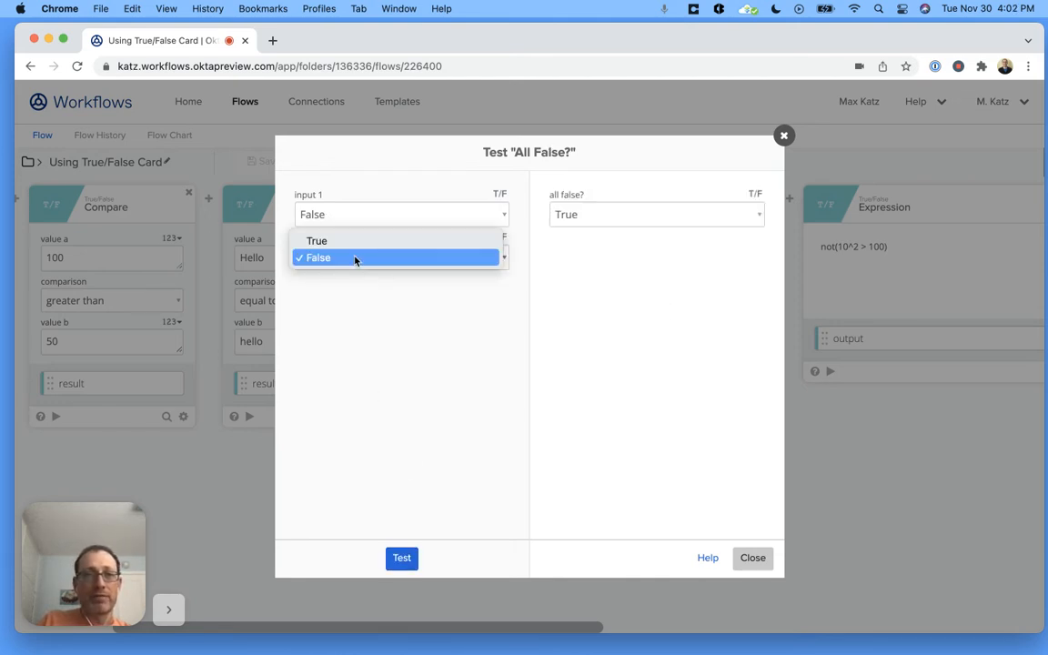
pyautogui.click(353, 239)
pyautogui.click(406, 560)
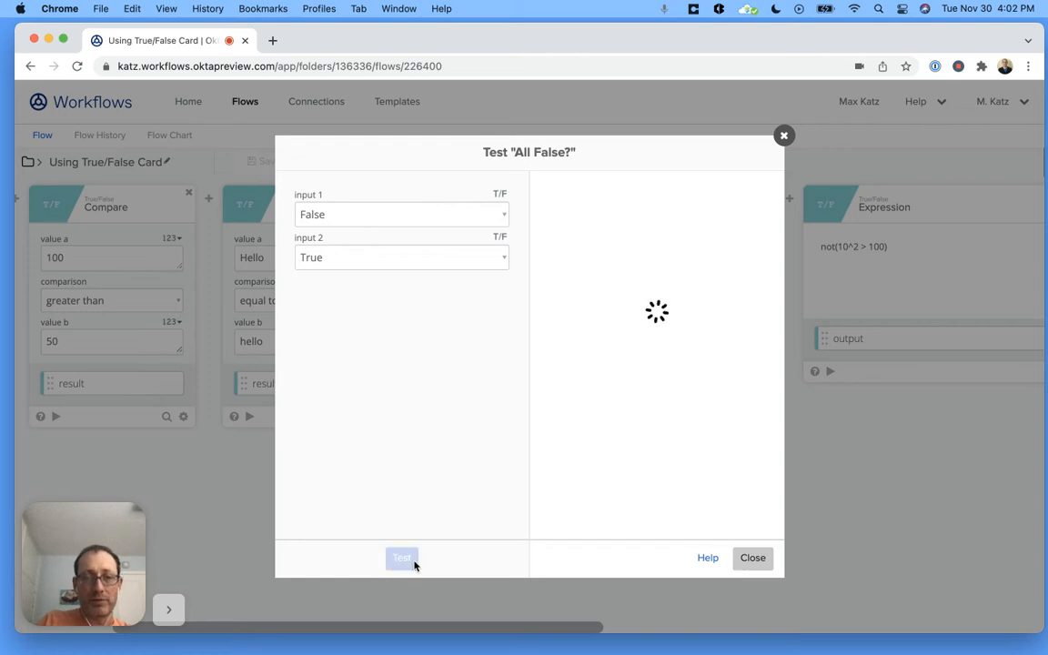
pyautogui.click(751, 558)
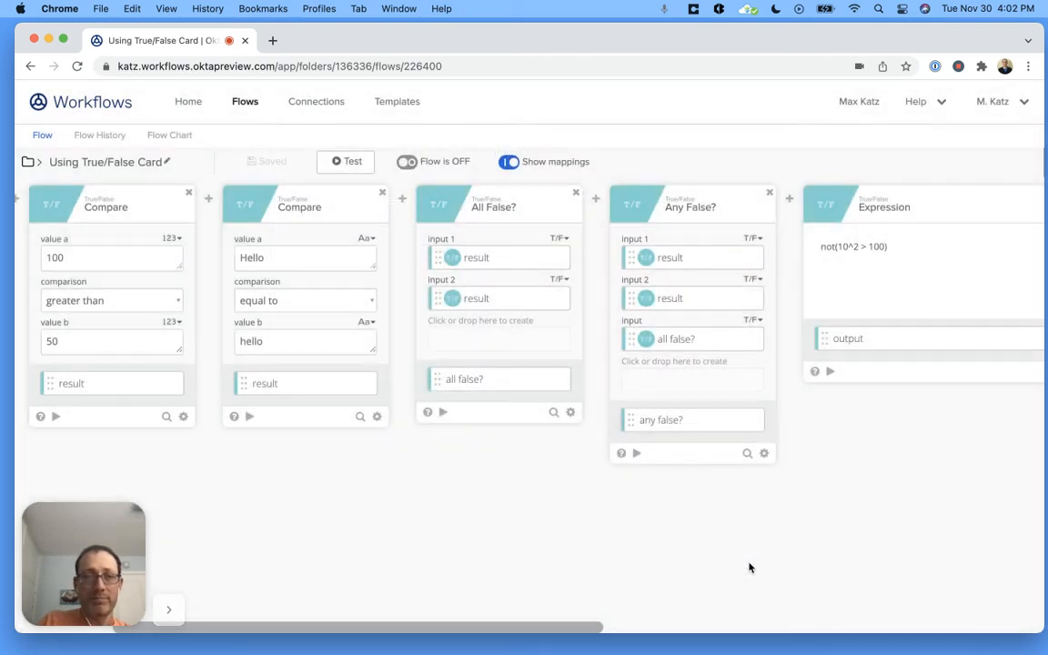
# - Test the Any False? card with all three inputs left at False
pyautogui.hscroll(5, 432, 508)
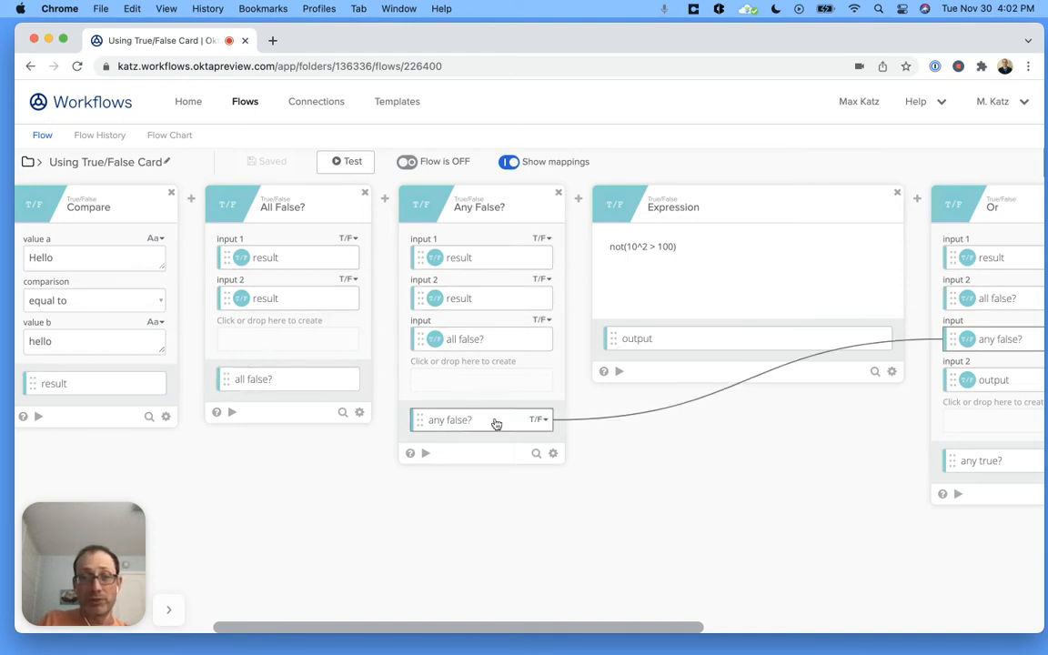
pyautogui.click(425, 453)
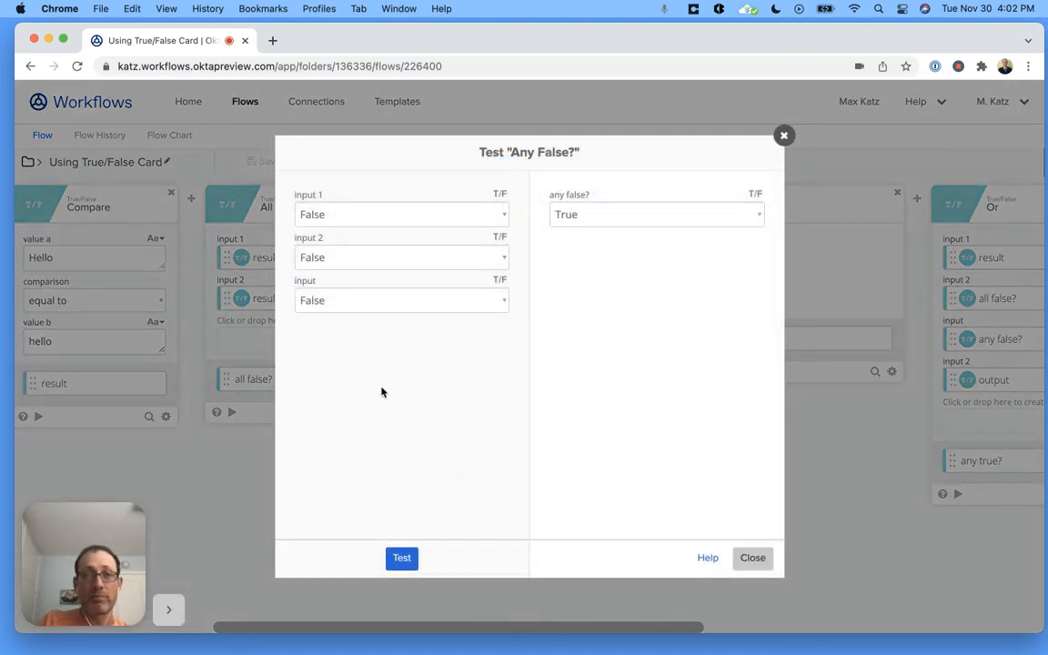
pyautogui.click(402, 559)
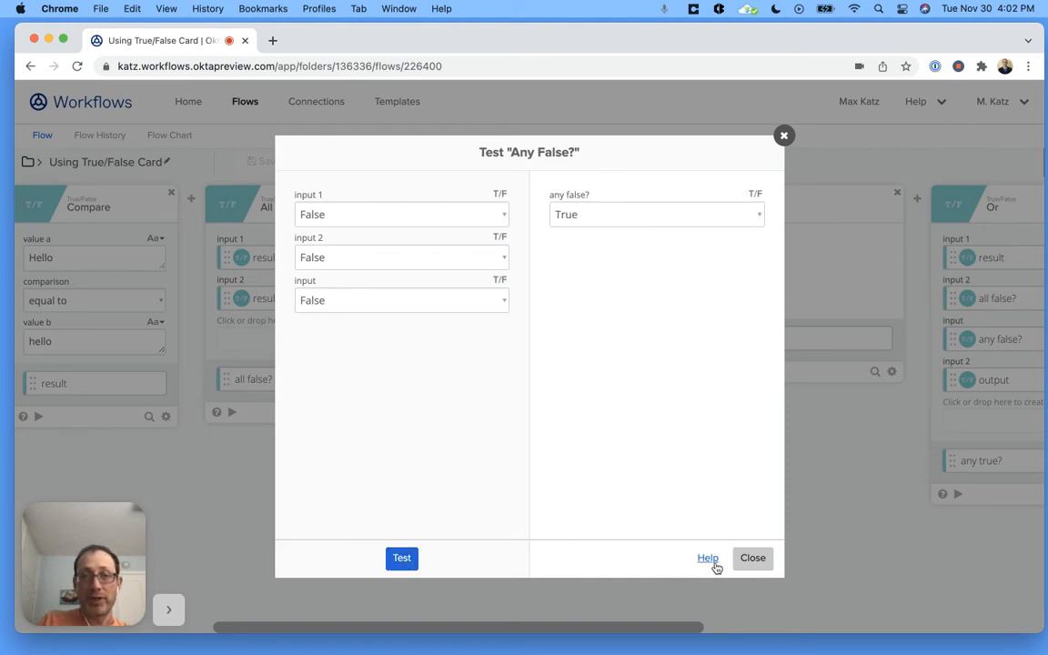
pyautogui.click(754, 558)
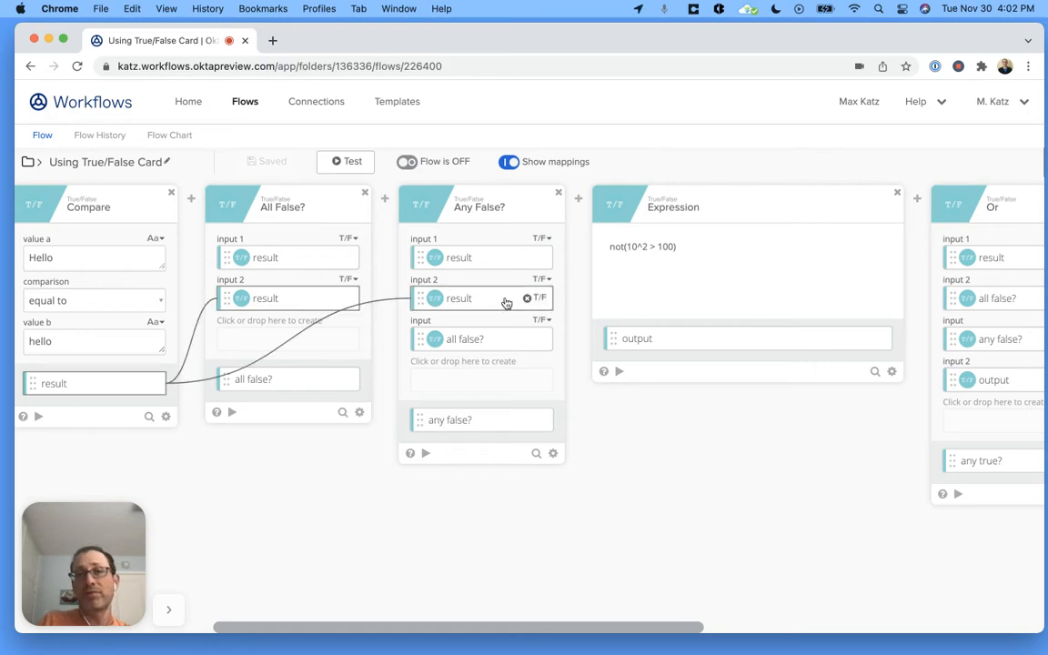
# - Retest the Any False? card with input 2 and the third input set to True, leaving input 1 False
pyautogui.click(426, 454)
pyautogui.click(337, 300)
pyautogui.click(339, 304)
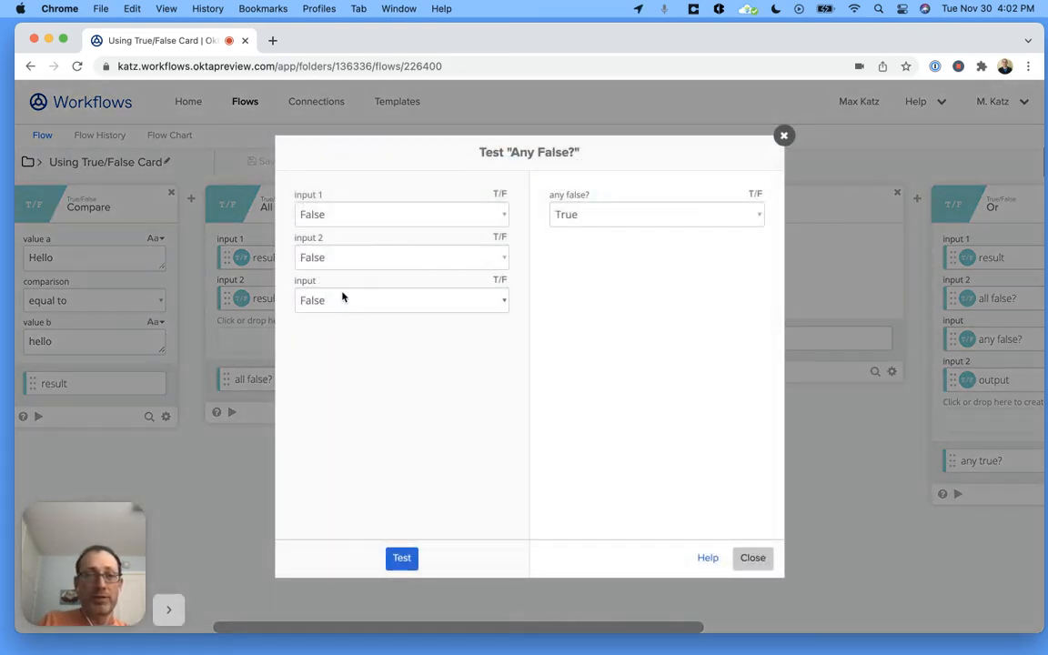
pyautogui.click(334, 303)
pyautogui.click(348, 289)
pyautogui.click(342, 258)
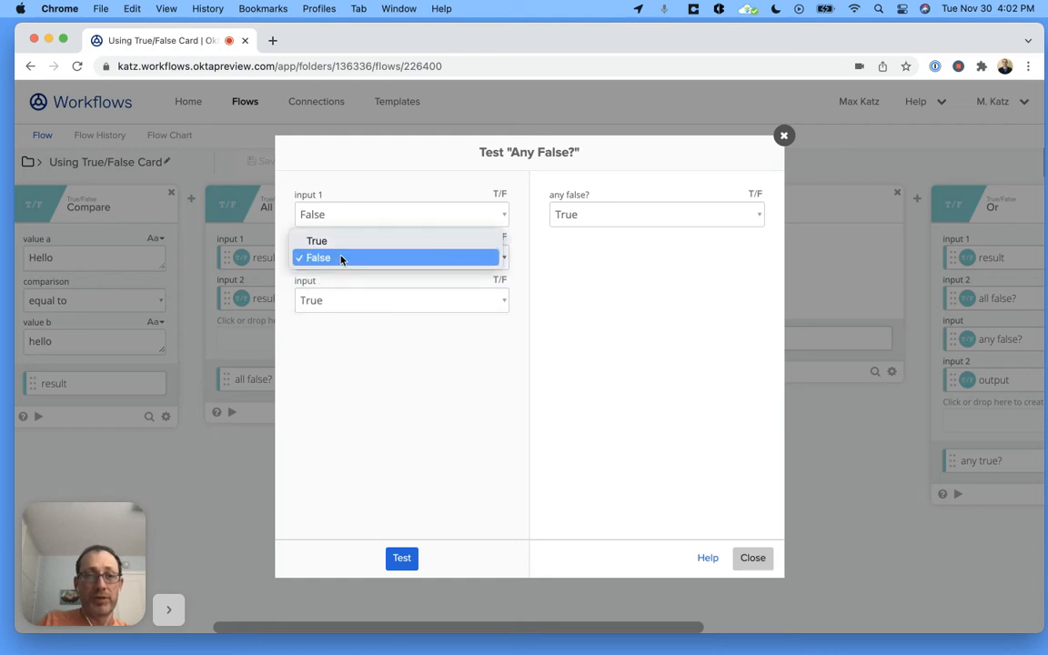
pyautogui.click(354, 244)
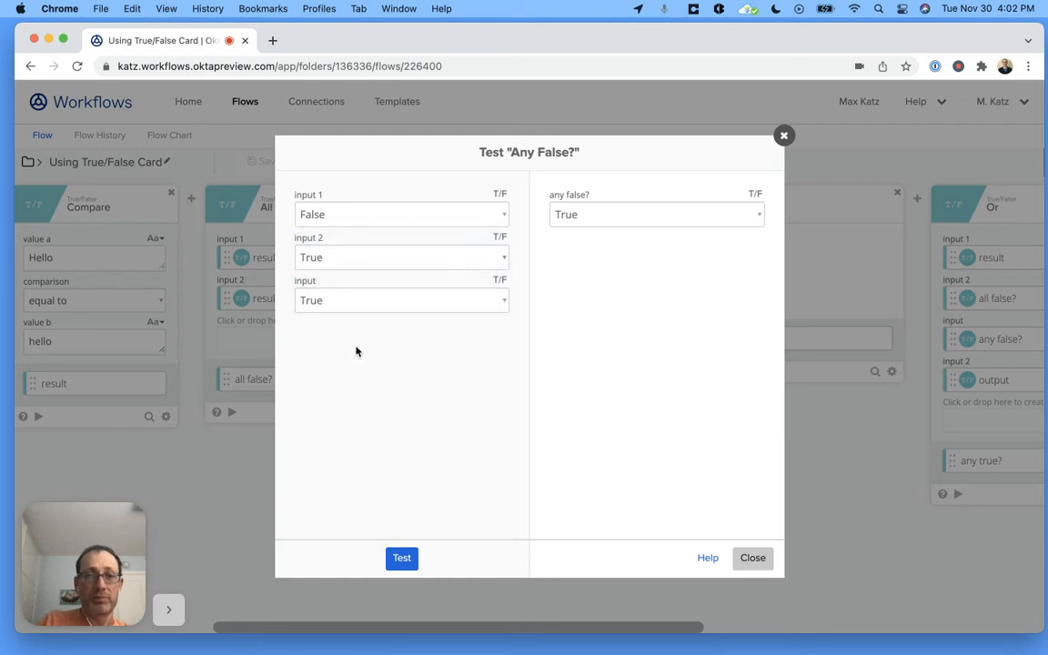
pyautogui.click(402, 558)
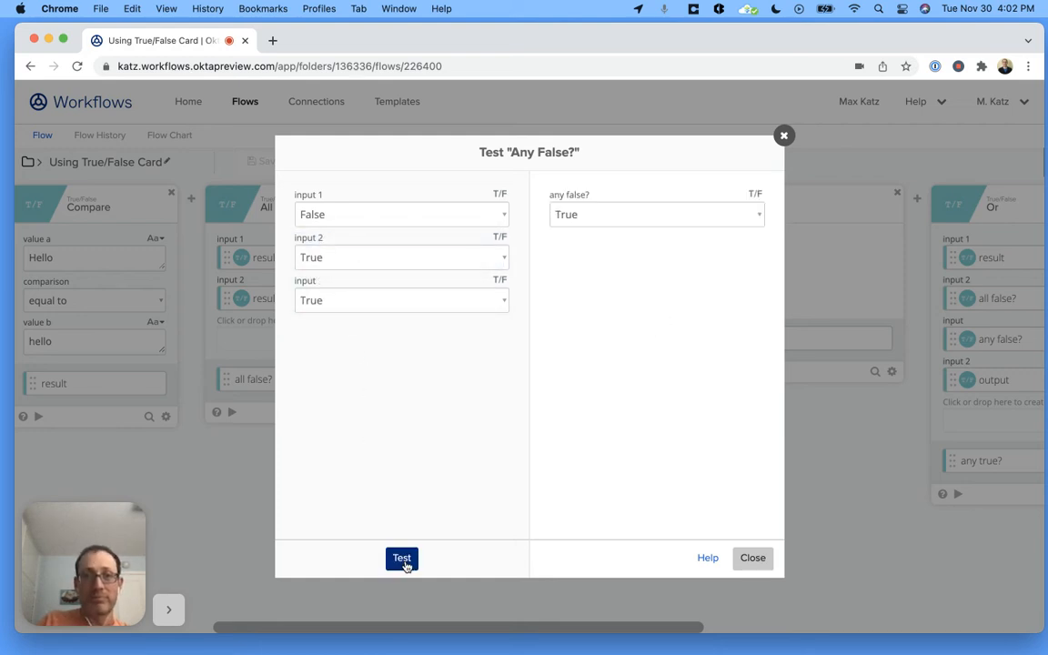
pyautogui.click(753, 558)
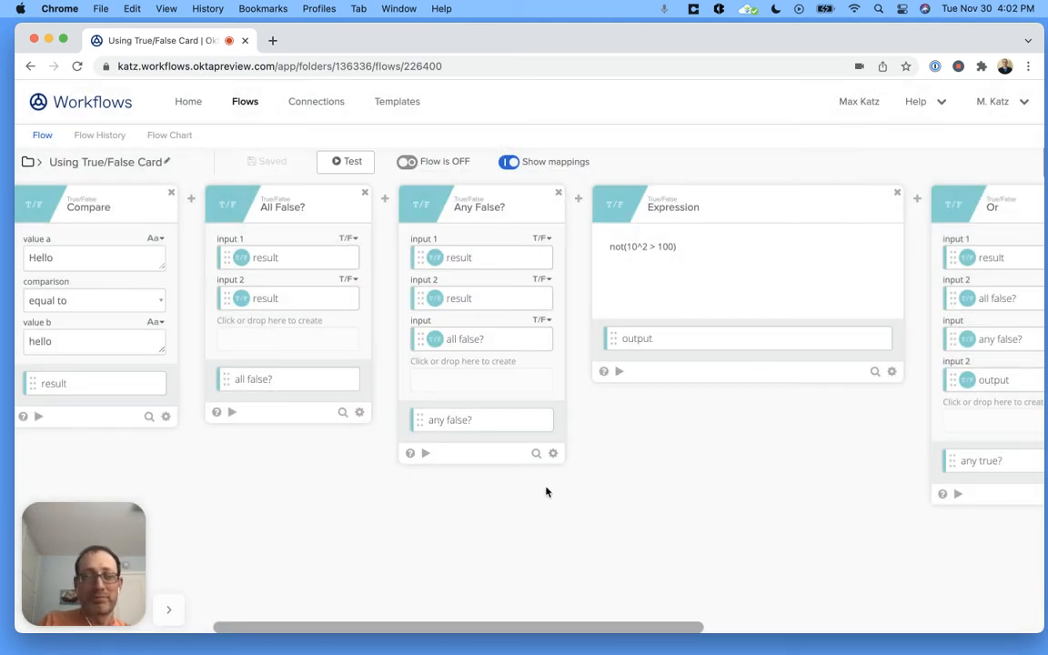
pyautogui.hscroll(2, 563, 514)
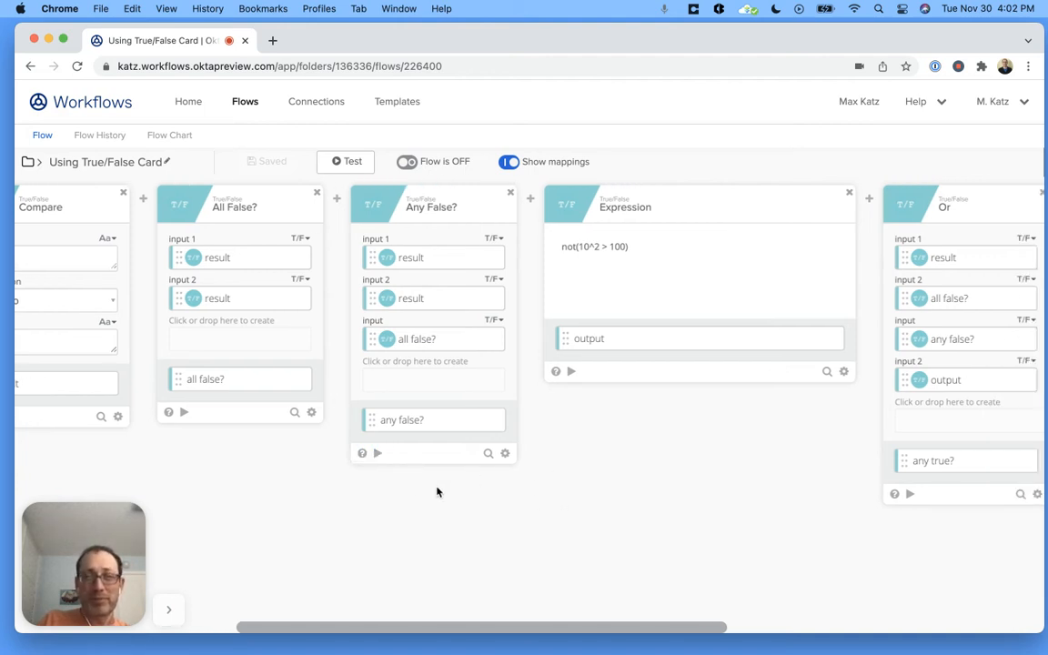
# - Open the help article for the Expression card containing not(10^2 > 100), retrying until done, and close the help
pyautogui.hscroll(6, 437, 492)
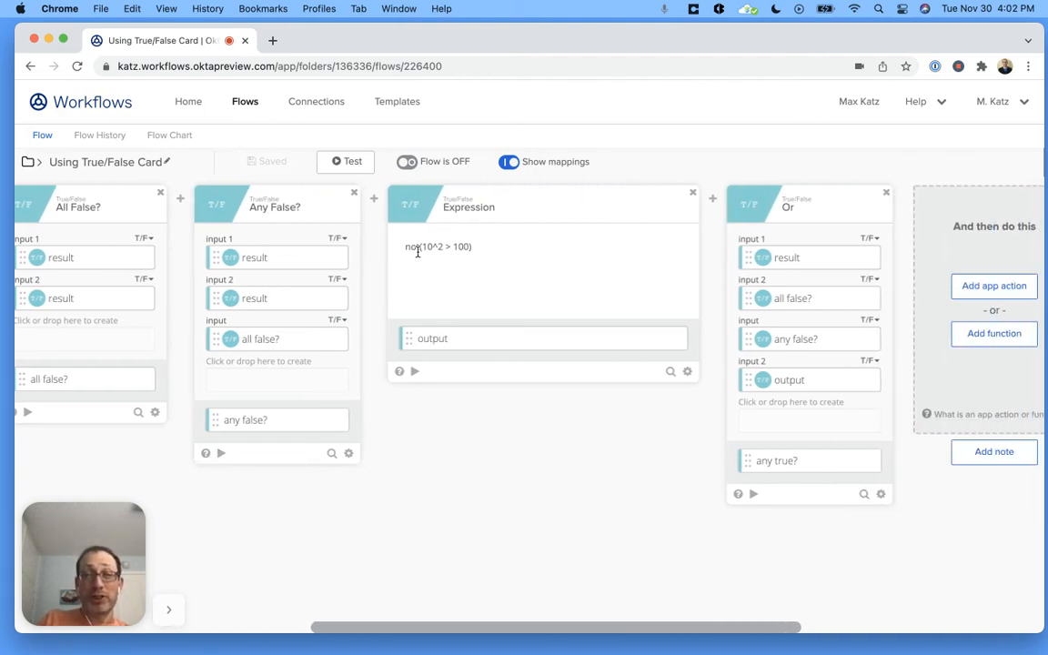
pyautogui.click(505, 247)
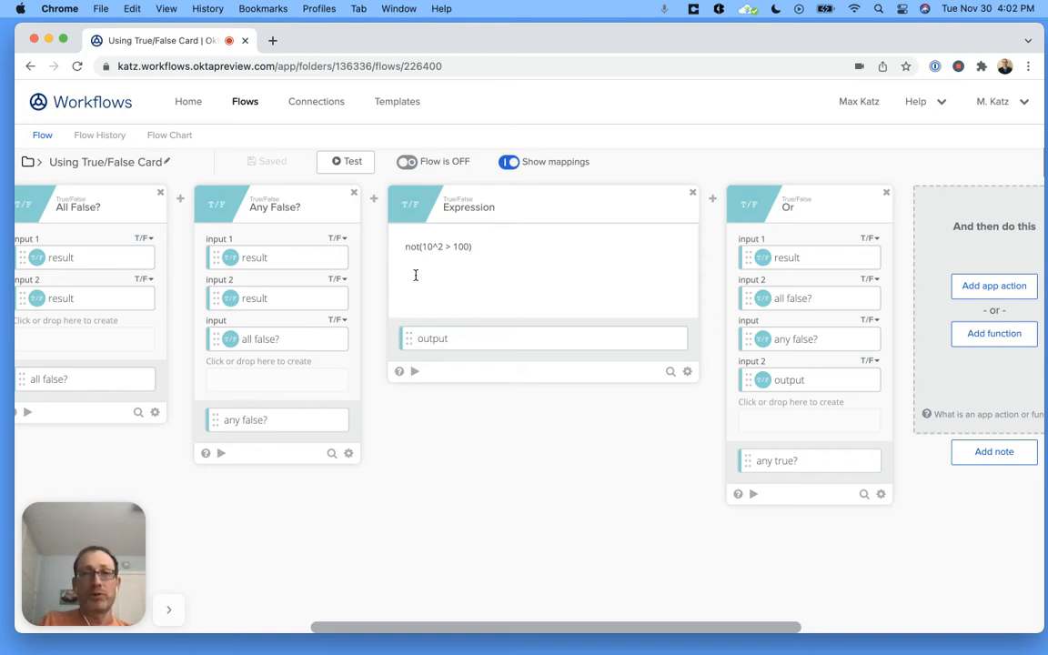
pyautogui.click(399, 372)
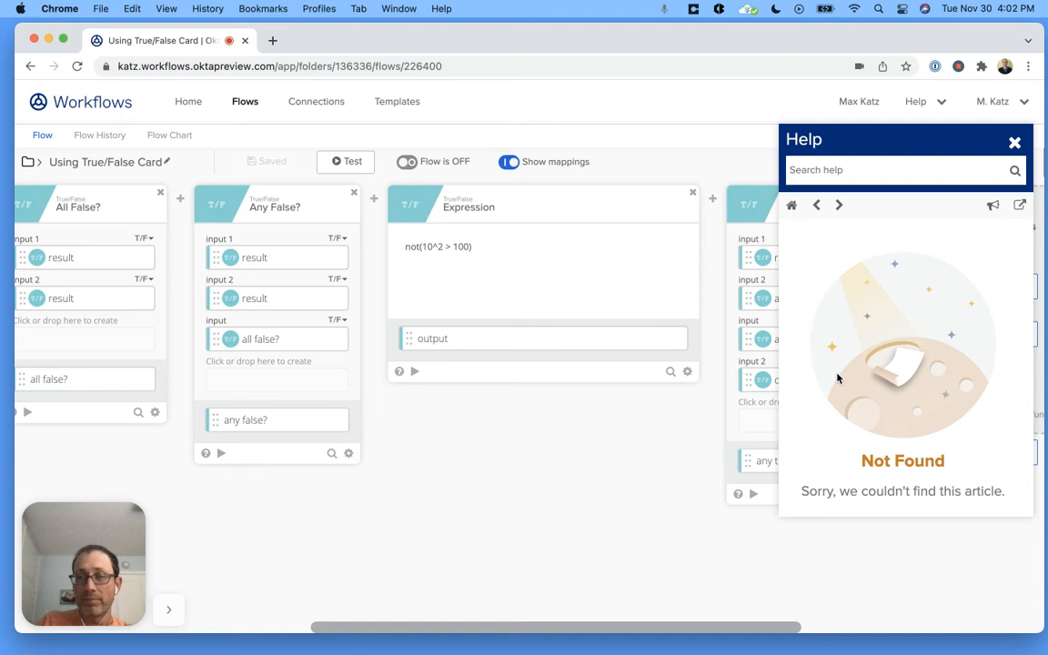
pyautogui.click(1015, 142)
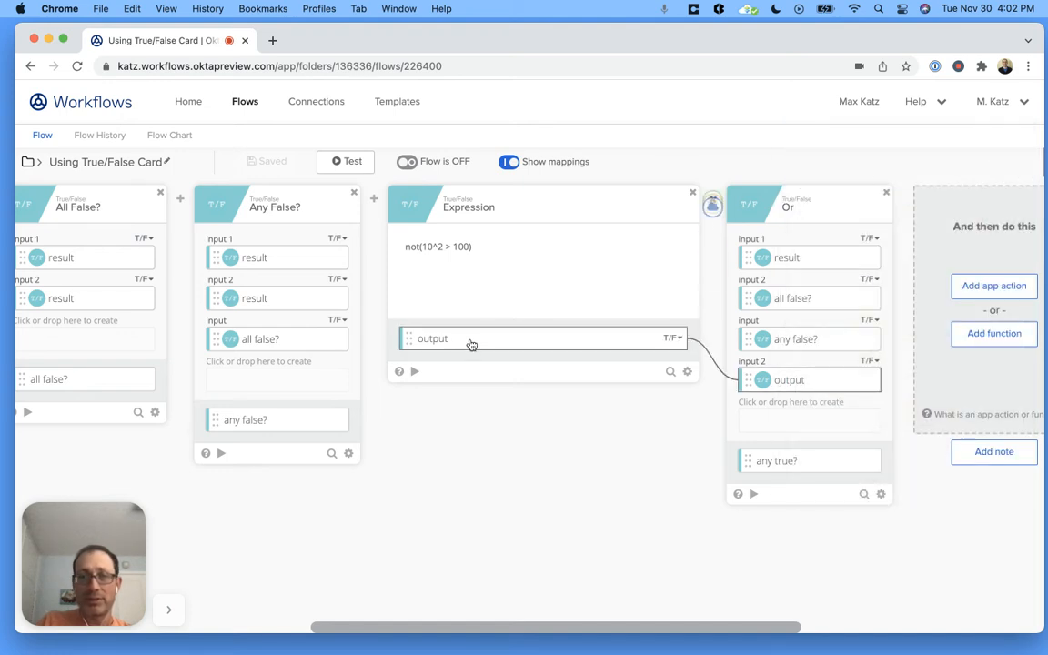
pyautogui.click(398, 371)
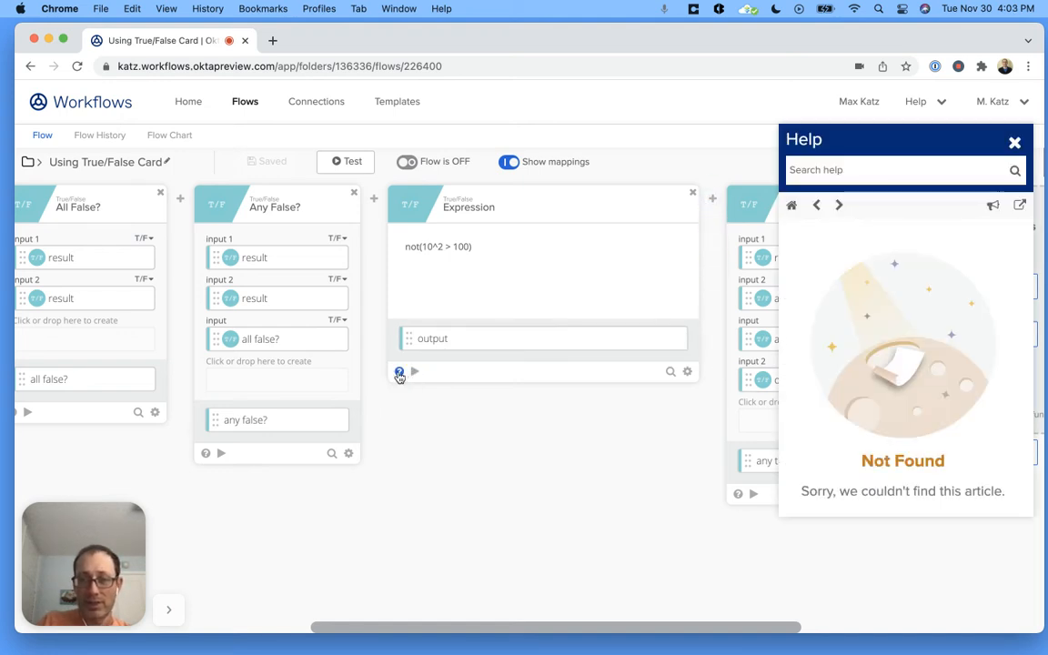
pyautogui.click(1015, 142)
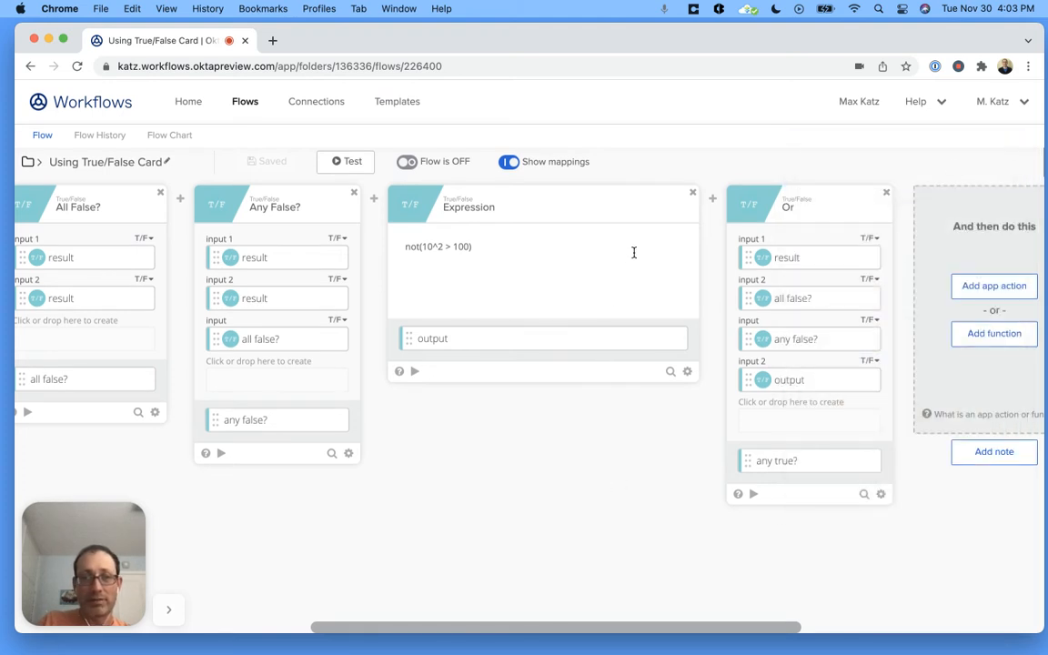
pyautogui.click(399, 372)
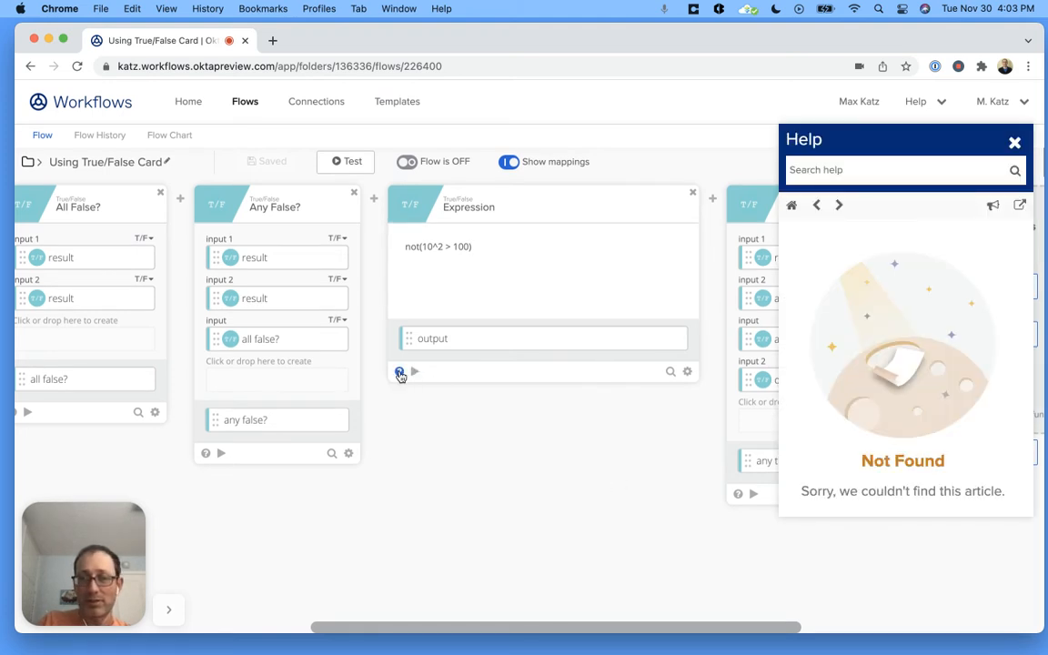
pyautogui.click(1014, 143)
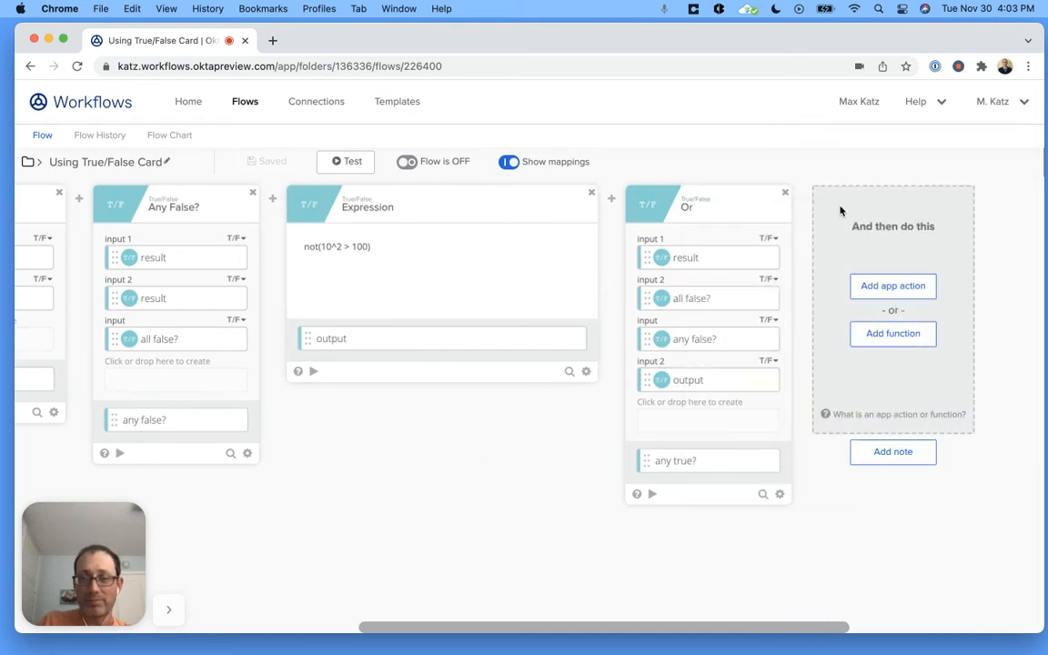
# - Add a second True/False Expression card after the Or card at the end of the flow
pyautogui.click(910, 334)
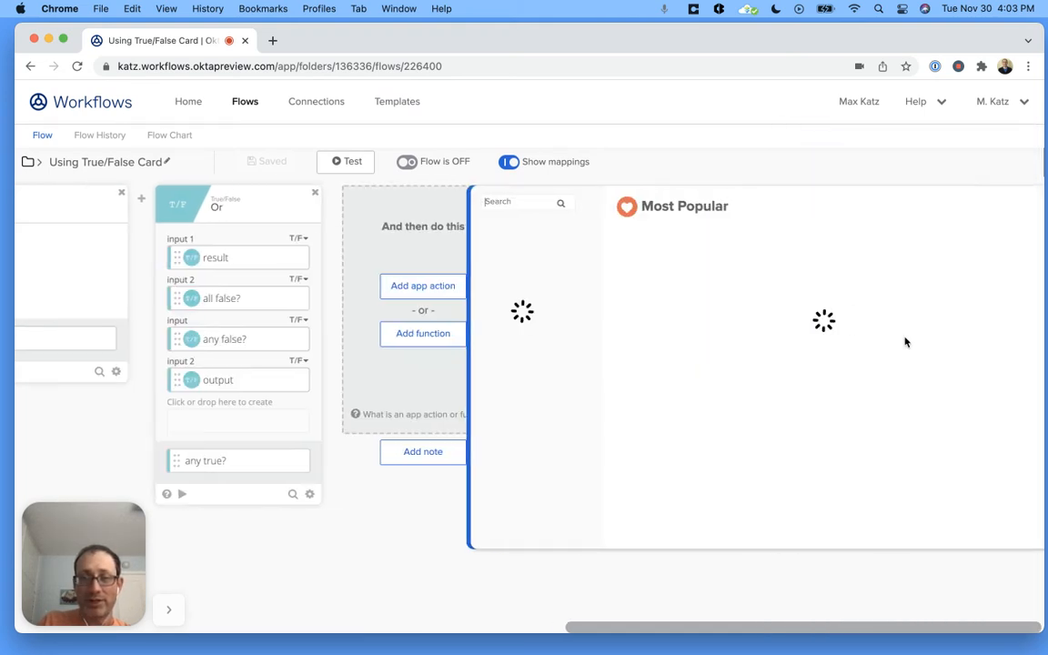
pyautogui.click(514, 409)
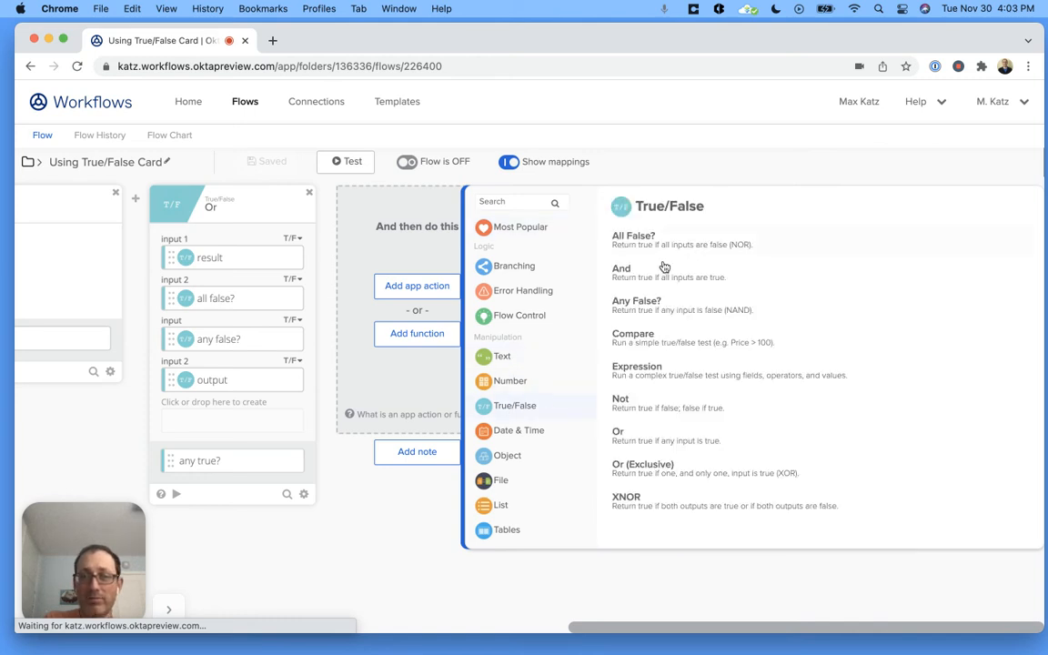
pyautogui.click(664, 376)
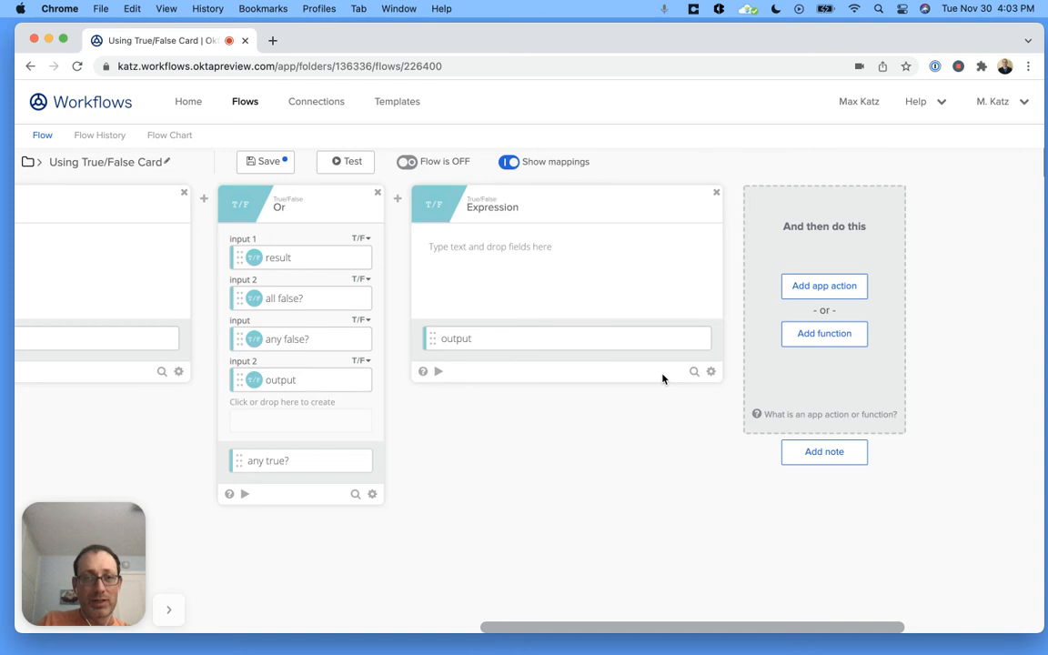
# - Read the new Expression card's help article, covering its logical operators, comparison operators, input fields and output fields
pyautogui.click(423, 372)
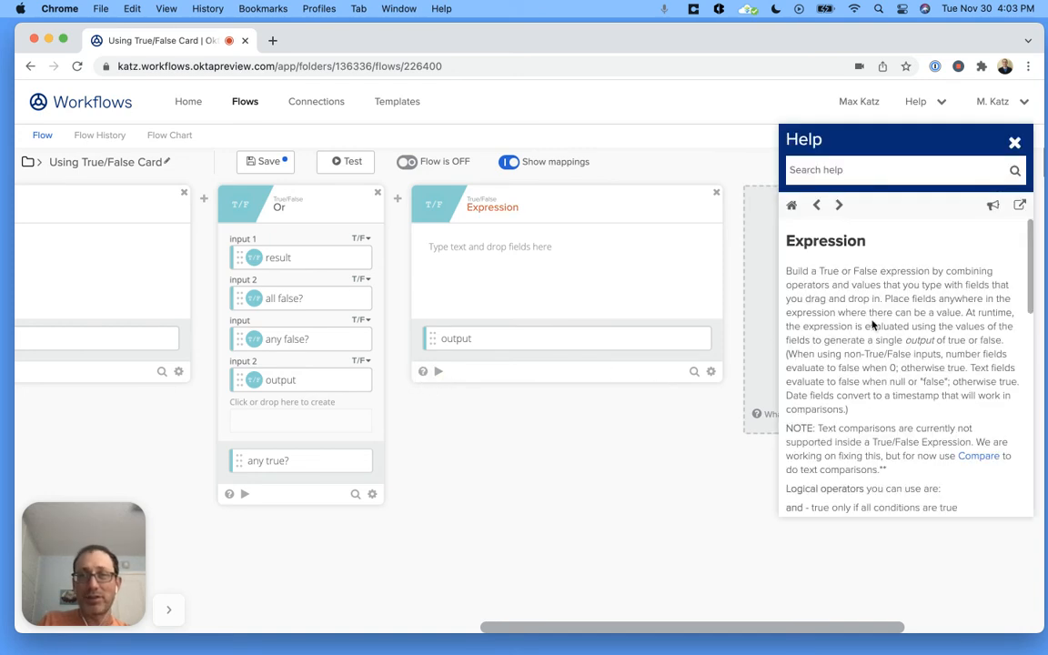
pyautogui.scroll(-5, 915, 283)
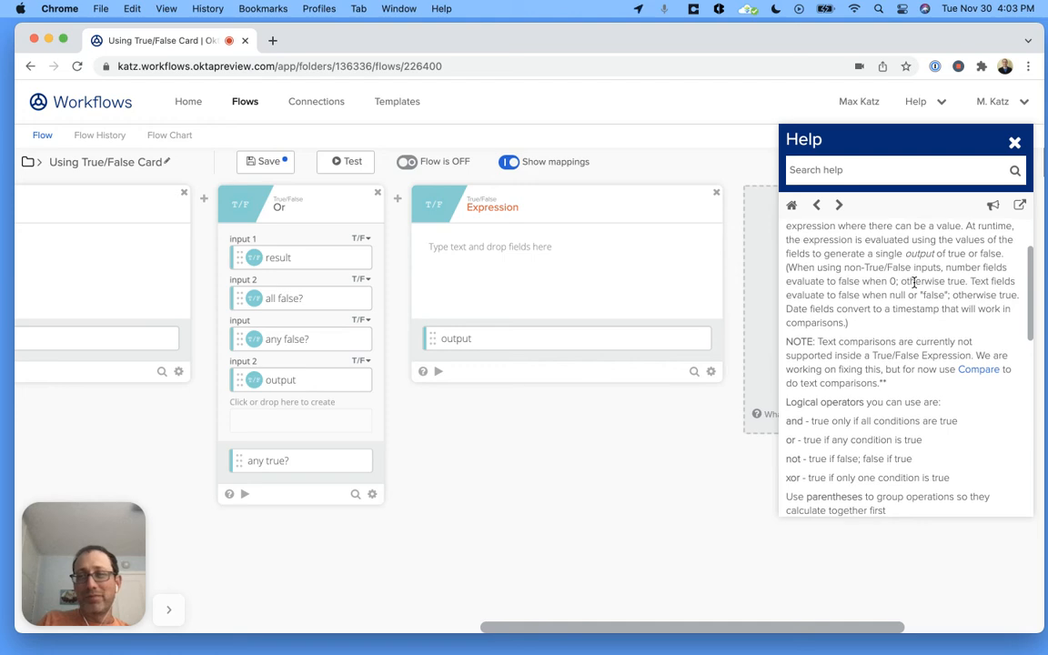
pyautogui.scroll(-4, 914, 283)
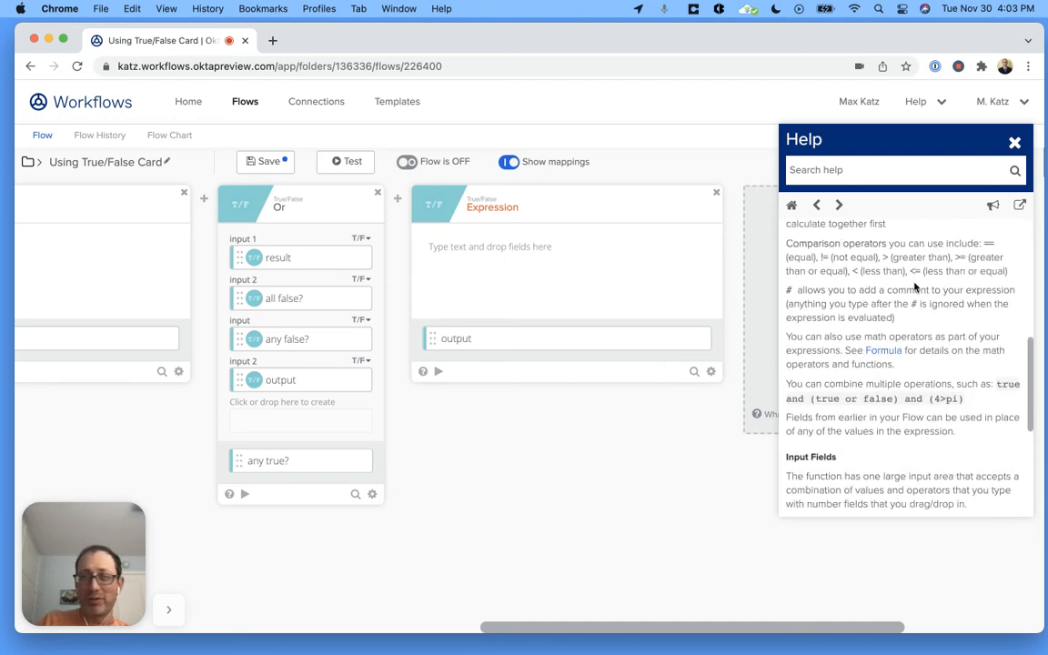
pyautogui.scroll(5, 909, 285)
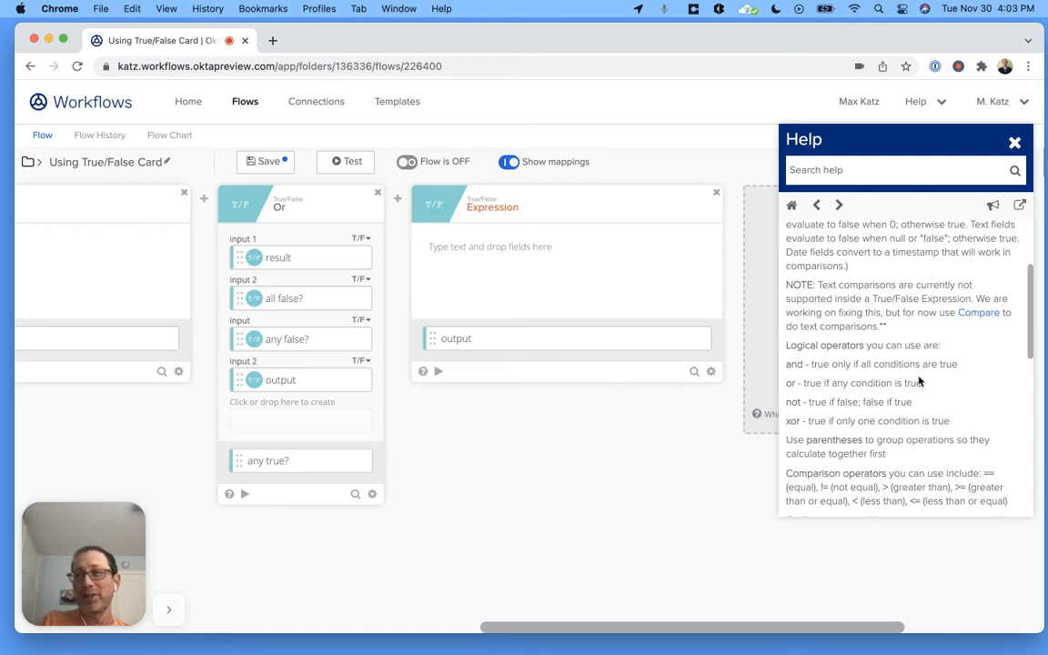
pyautogui.scroll(-4, 918, 382)
pyautogui.scroll(-5, 919, 376)
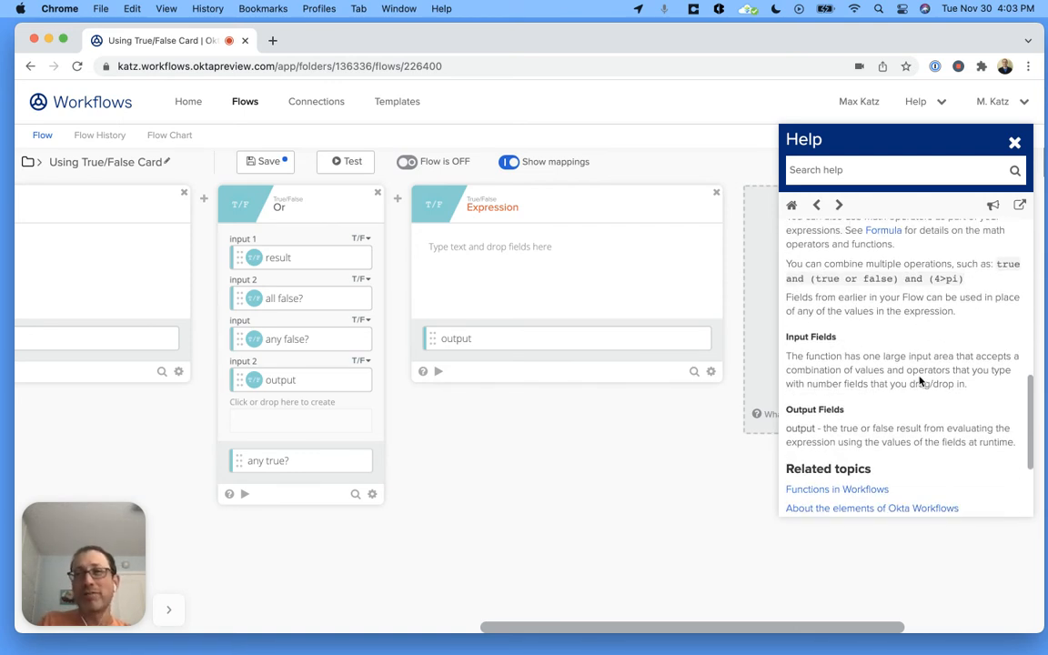
pyautogui.scroll(6, 919, 382)
pyautogui.scroll(6, 919, 383)
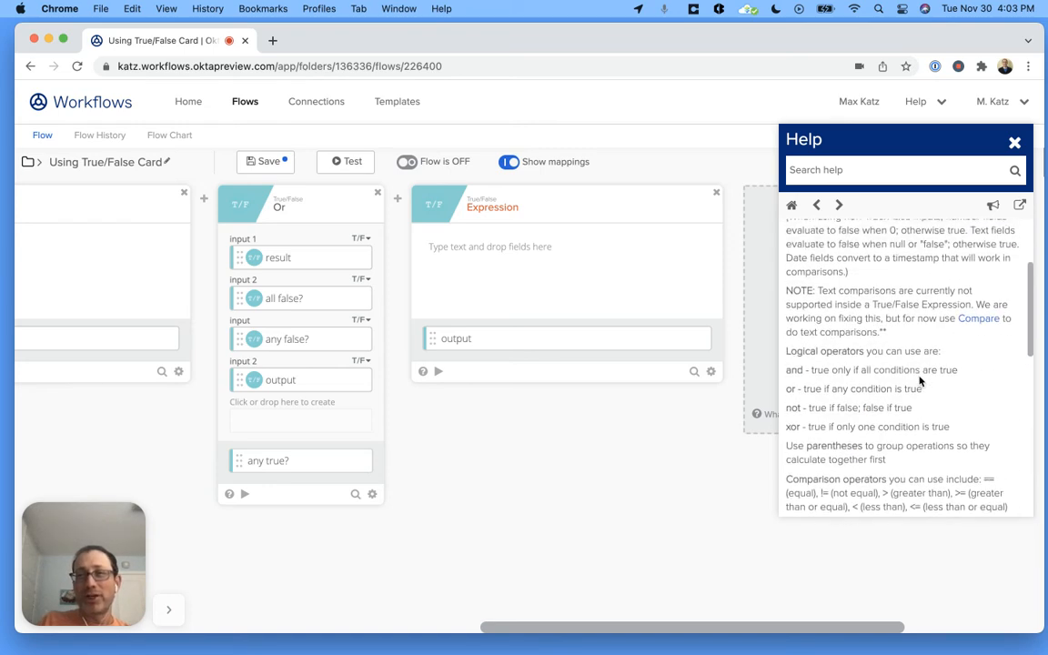
pyautogui.click(1015, 143)
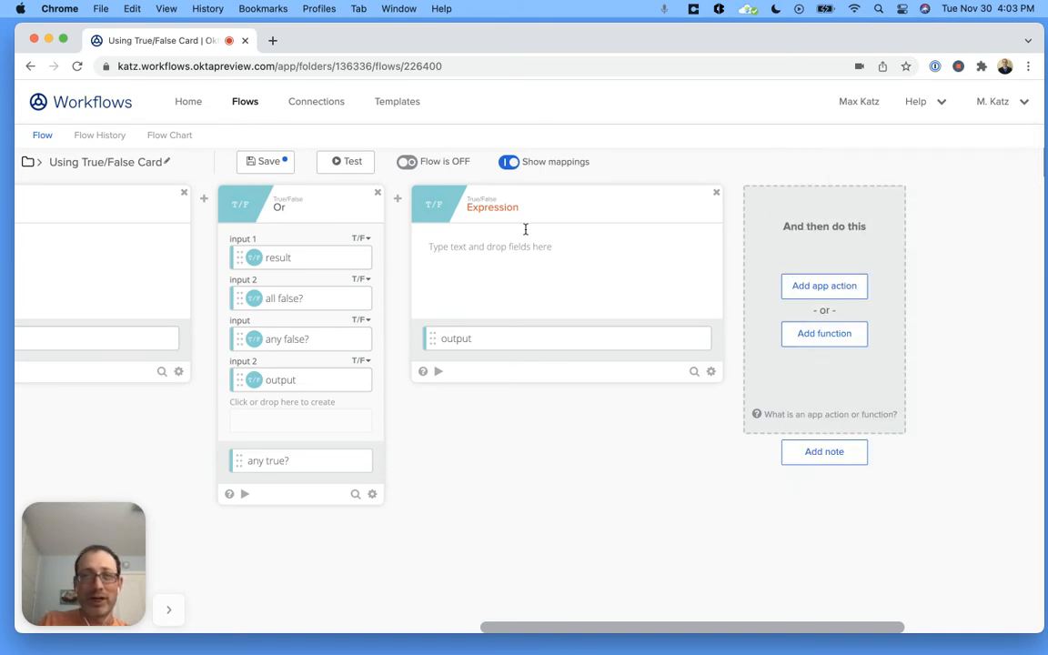
# - Enter true as the new card's expression and test the card
pyautogui.click(488, 252)
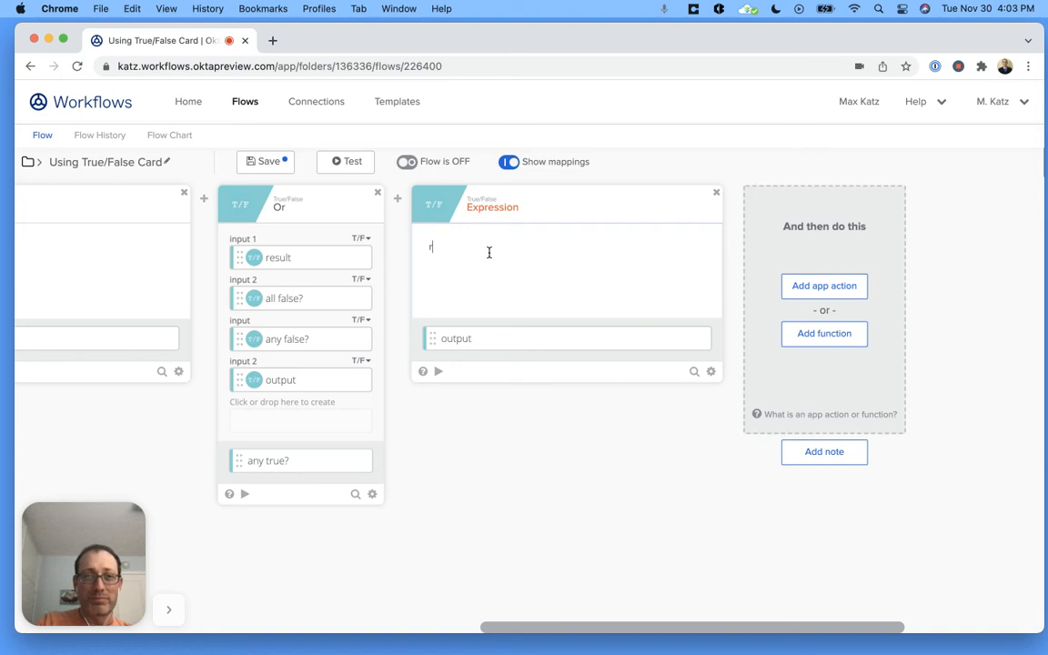
pyautogui.click(437, 372)
pyautogui.click(403, 560)
pyautogui.click(765, 557)
# - Check the help article again from the original Expression card before the Or card
pyautogui.hscroll(-10, 585, 540)
pyautogui.hscroll(-3, 585, 541)
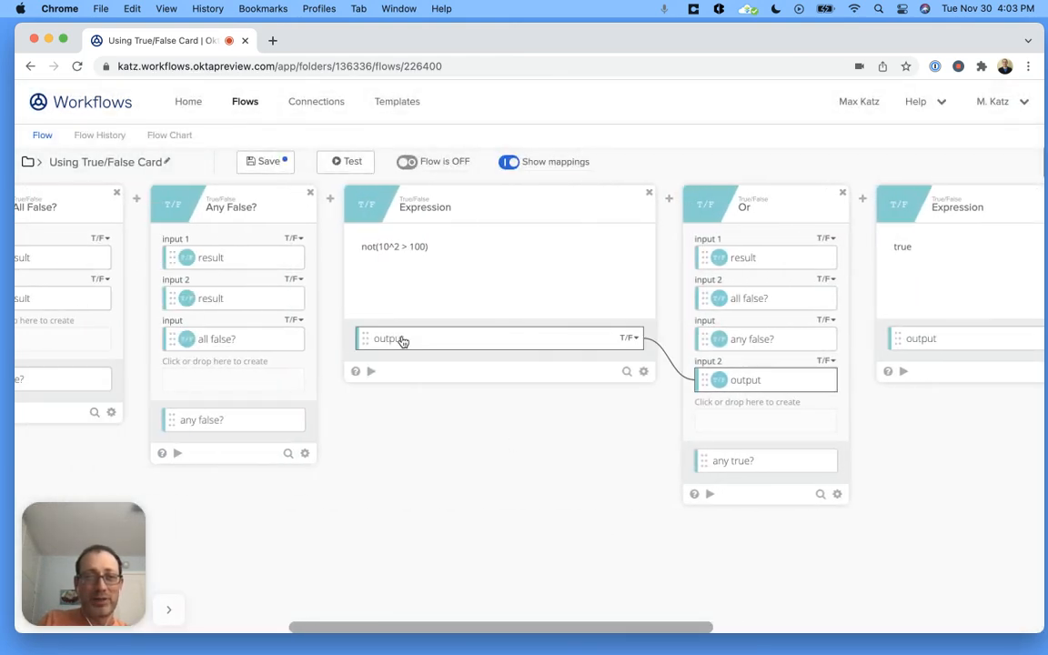
pyautogui.click(355, 373)
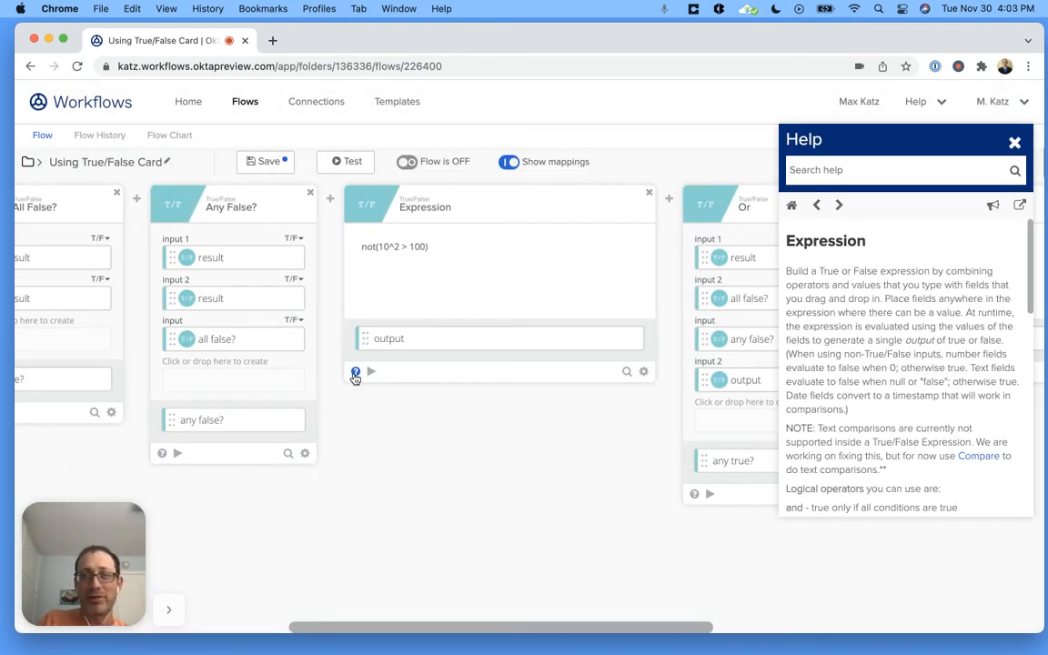
pyautogui.click(1014, 143)
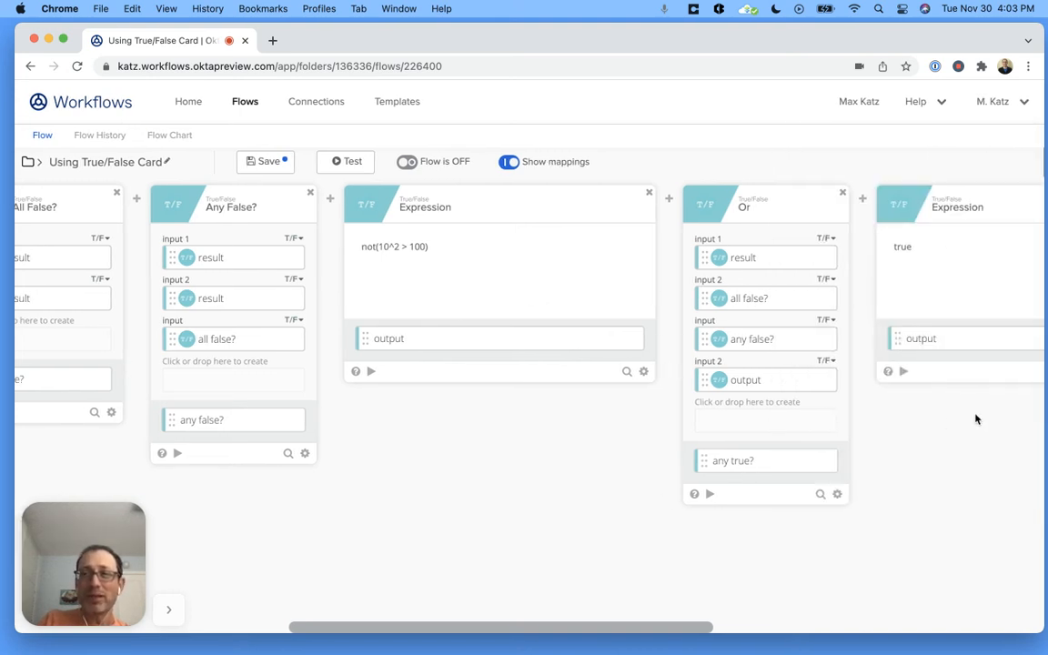
# - Delete the Expression card containing true that follows the Or card
pyautogui.hscroll(4, 831, 424)
pyautogui.hscroll(4, 830, 424)
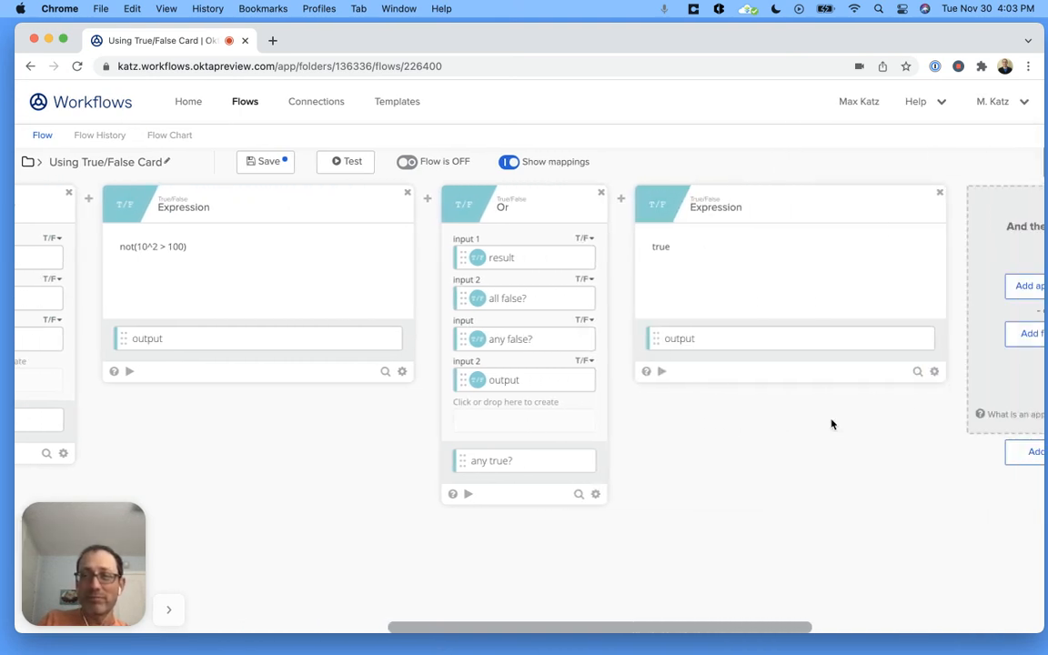
pyautogui.click(939, 191)
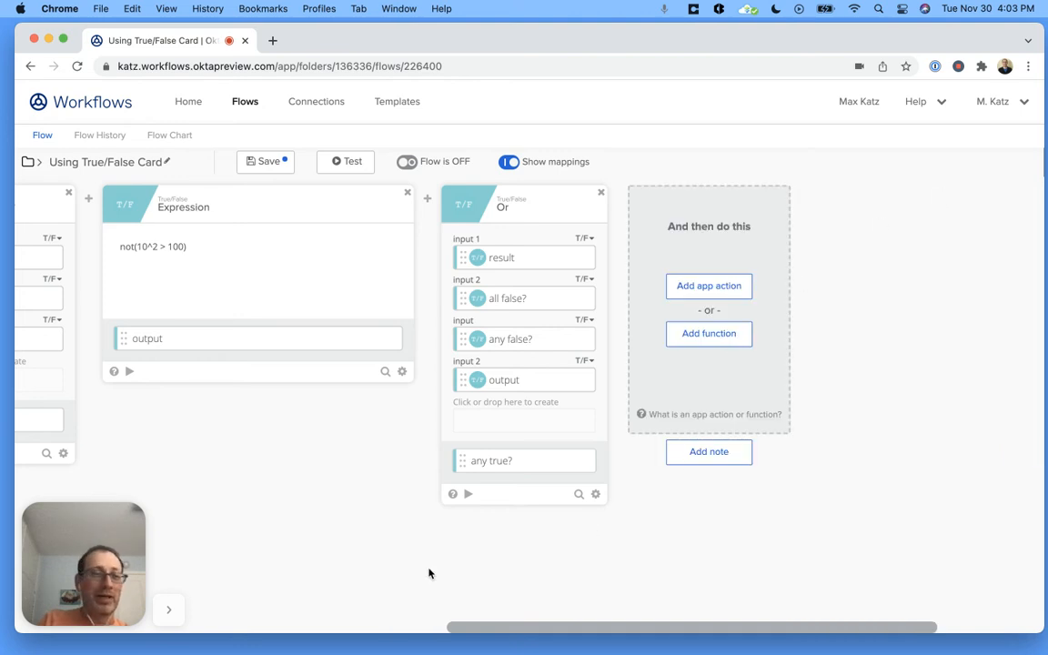
# - Change the remaining Expression card's formula to not(10^2 > 99) and test the card
pyautogui.hscroll(-8, 429, 573)
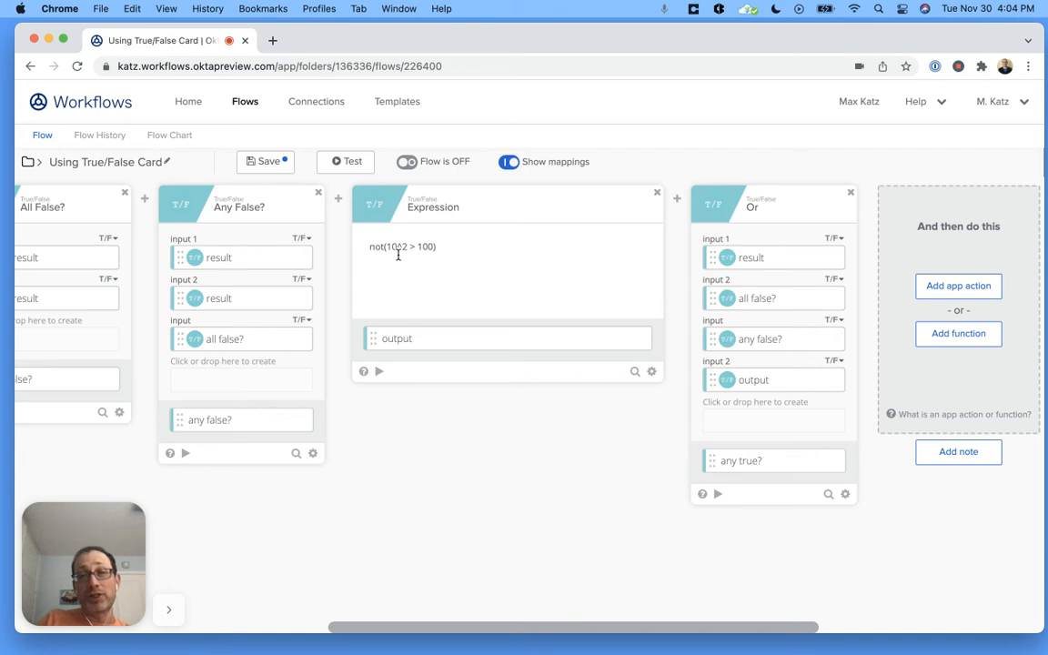
pyautogui.doubleClick(426, 247)
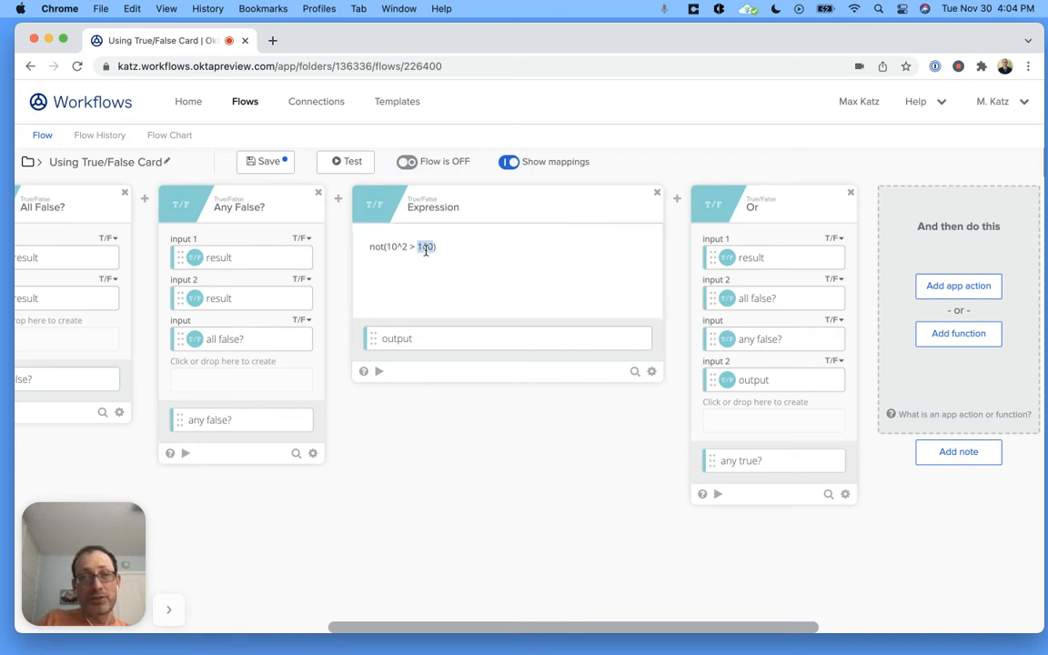
pyautogui.write('99')
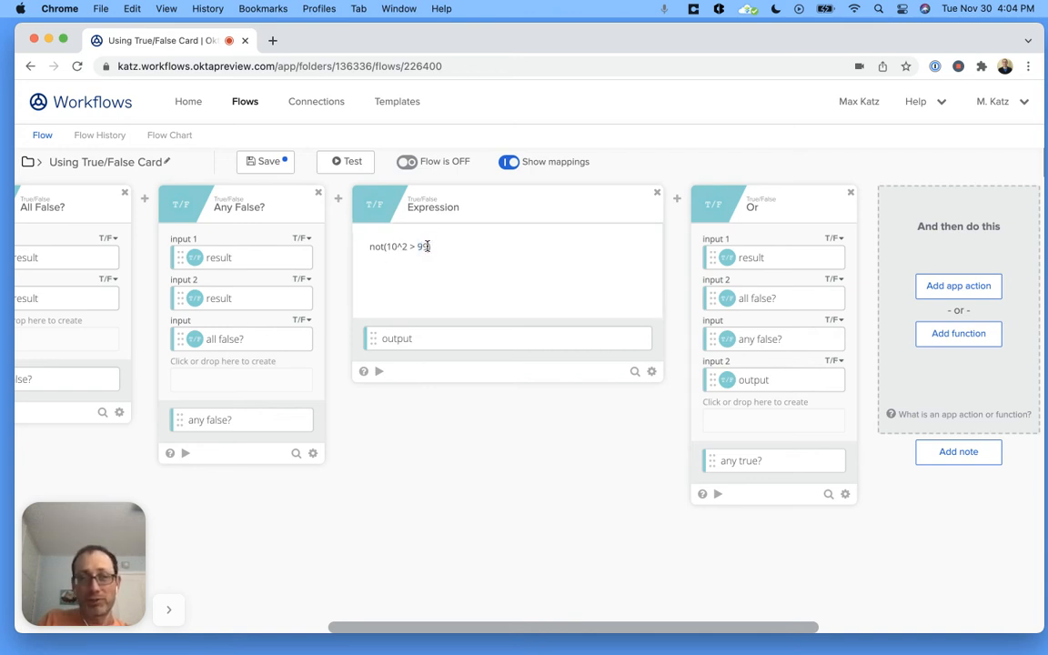
pyautogui.click(378, 373)
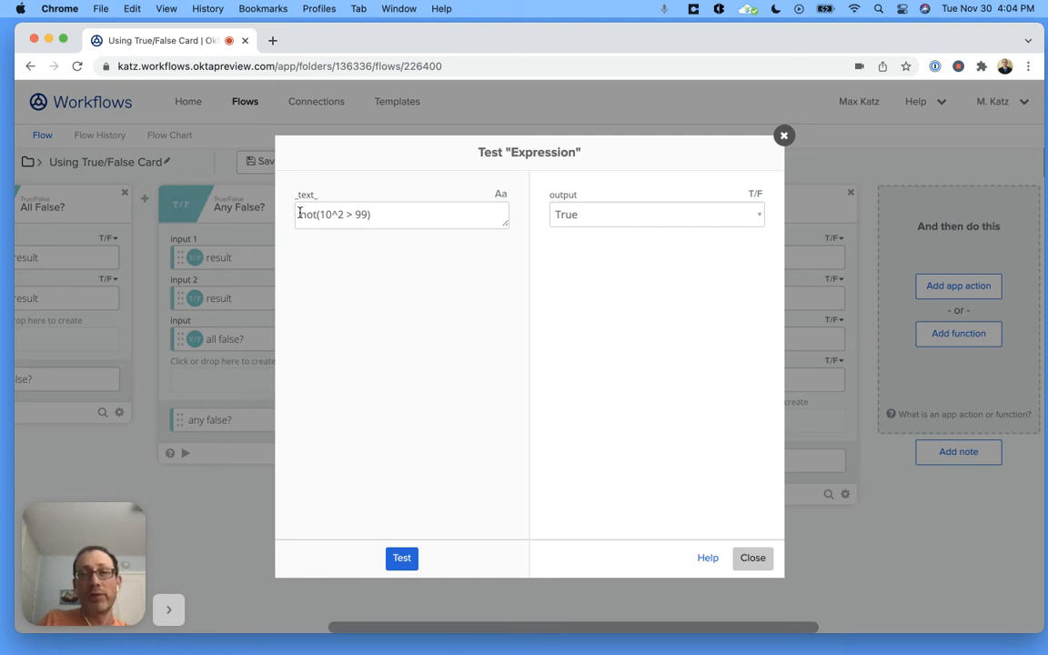
pyautogui.click(403, 559)
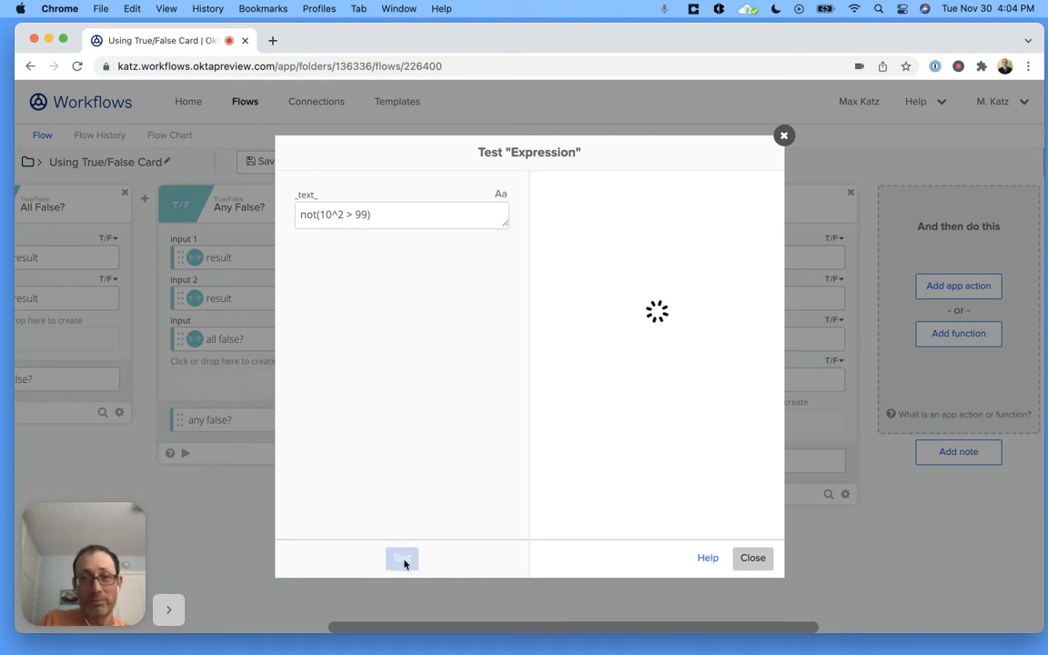
pyautogui.click(754, 558)
# - Save the flow and run a test of the whole flow
pyautogui.hscroll(3, 468, 520)
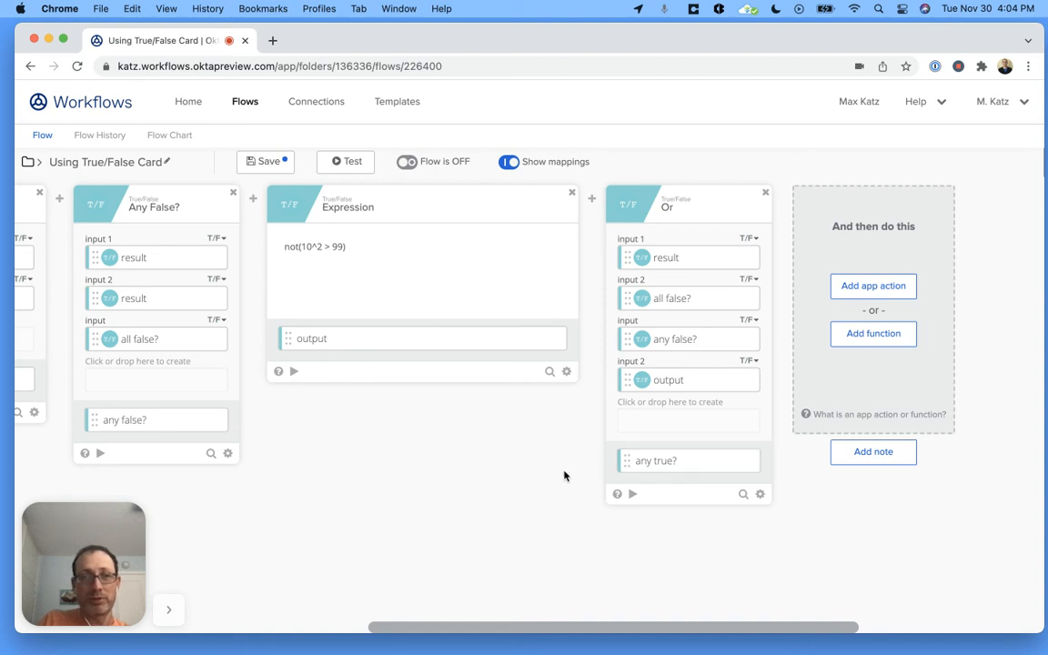
pyautogui.click(270, 163)
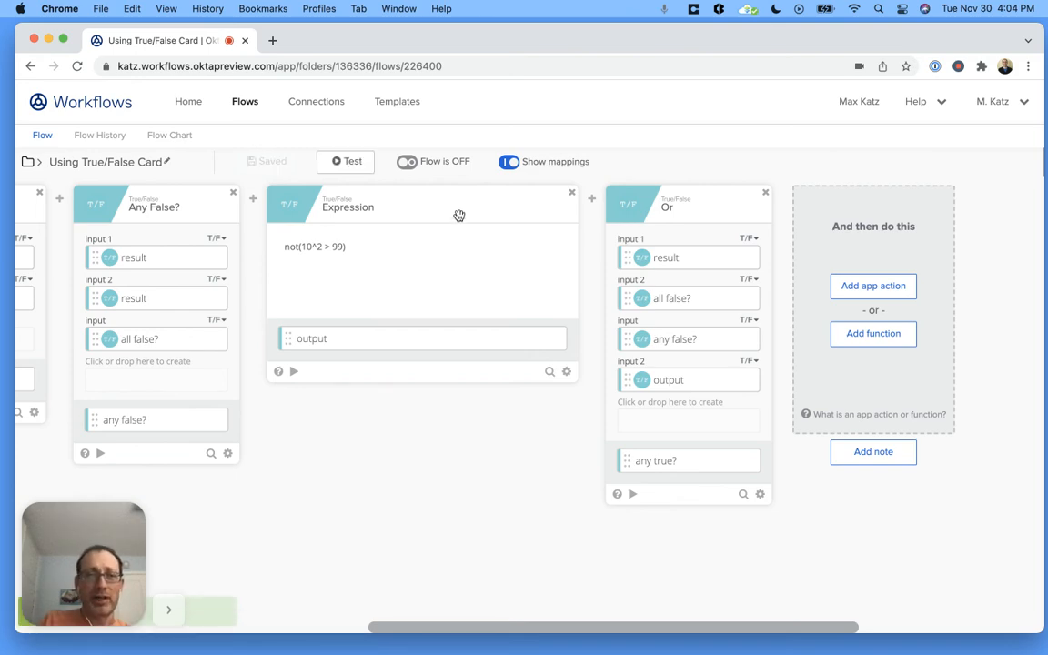
pyautogui.click(354, 167)
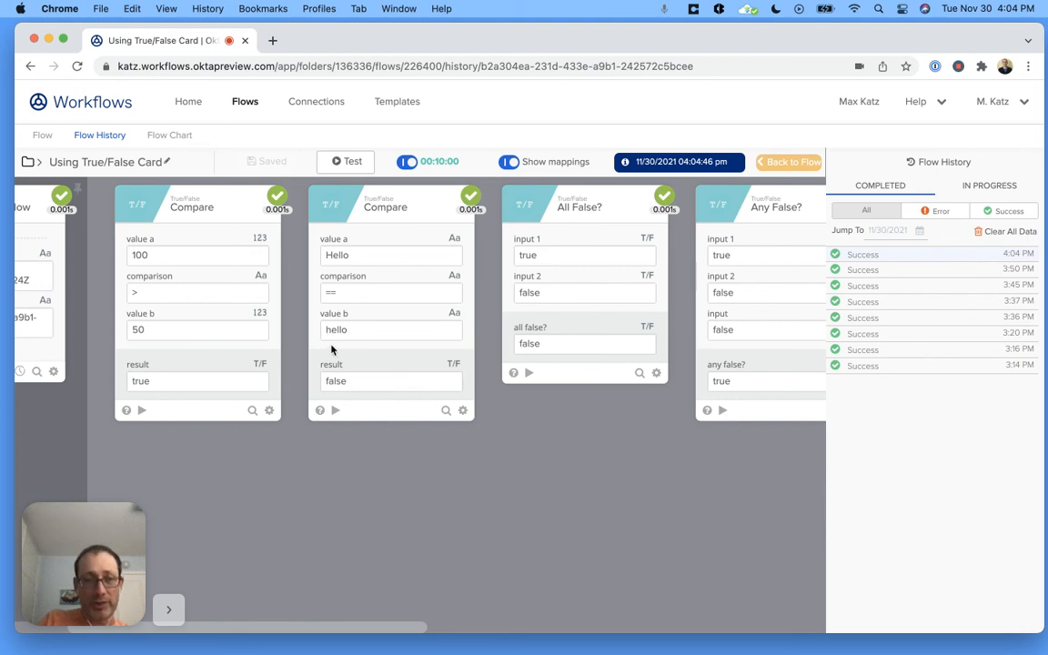
# - Review the 4:04 PM run's inputs and outputs on each card from the first Compare through Or and back
pyautogui.hscroll(2, 364, 446)
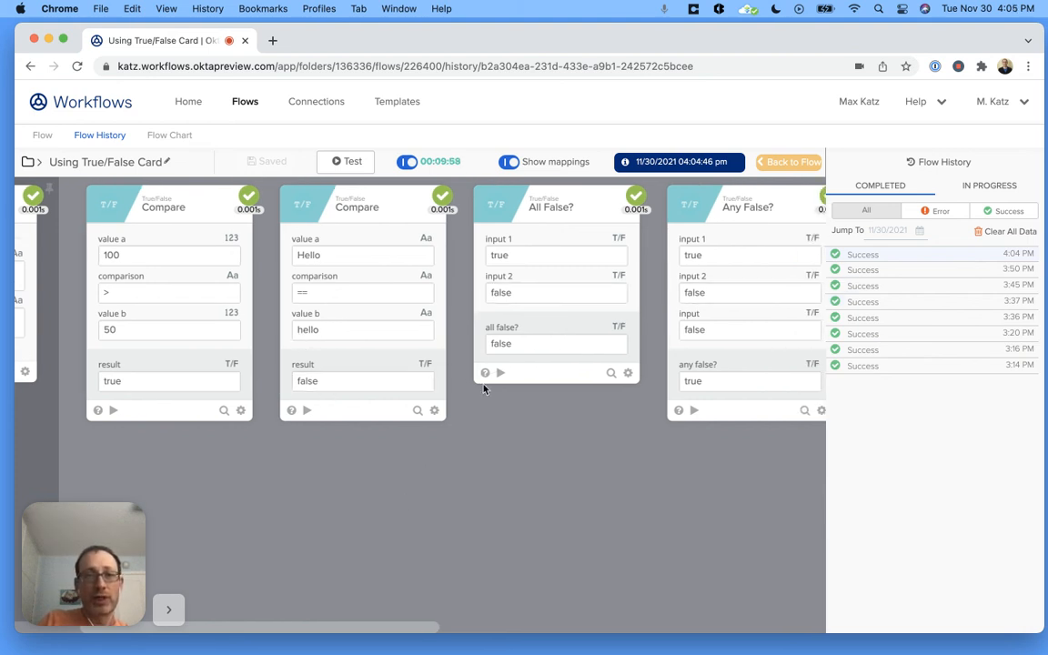
pyautogui.moveTo(520, 256)
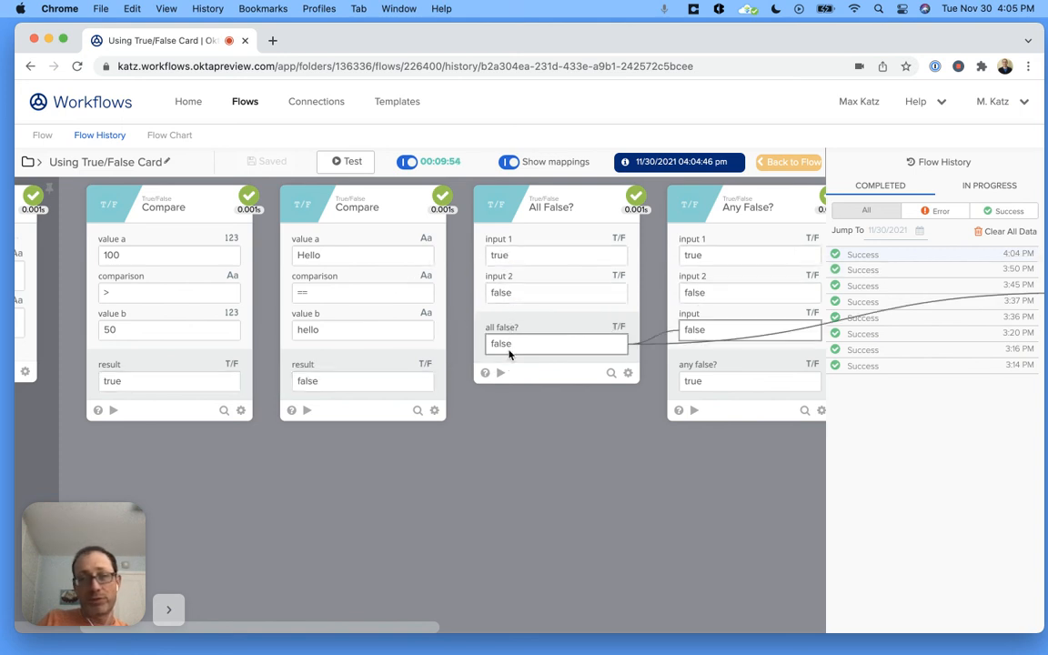
pyautogui.hscroll(5, 460, 407)
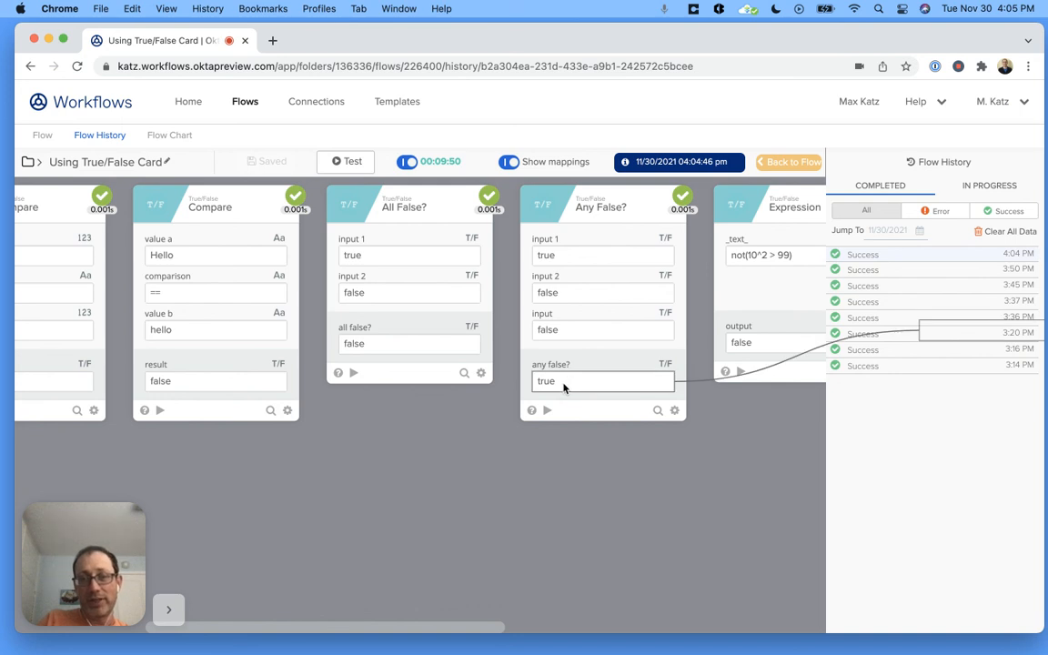
pyautogui.hscroll(8, 552, 437)
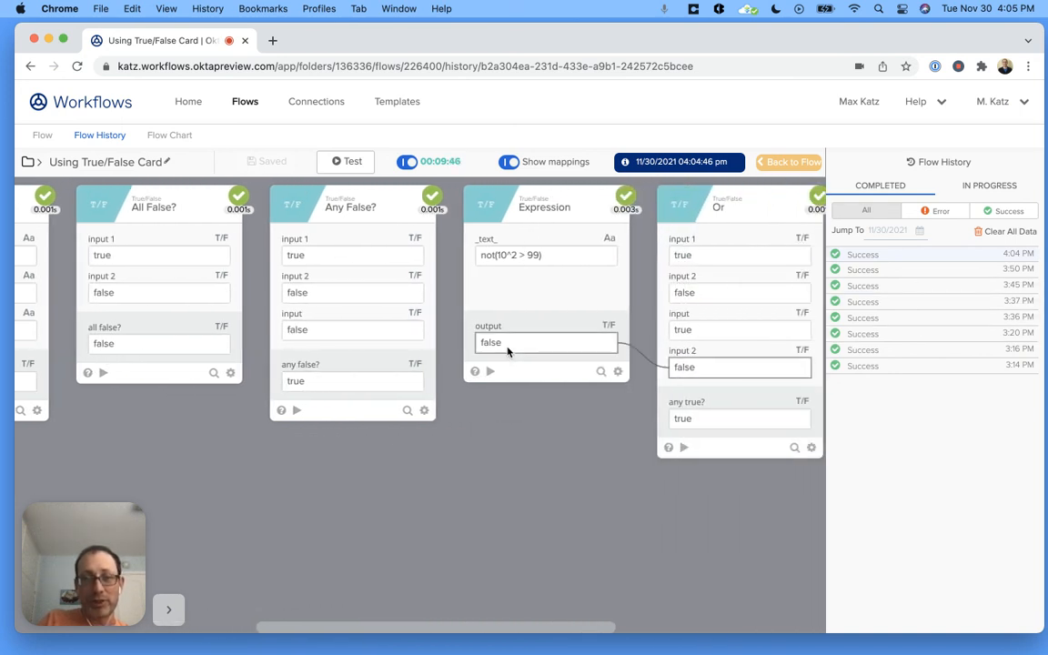
pyautogui.hscroll(3, 542, 522)
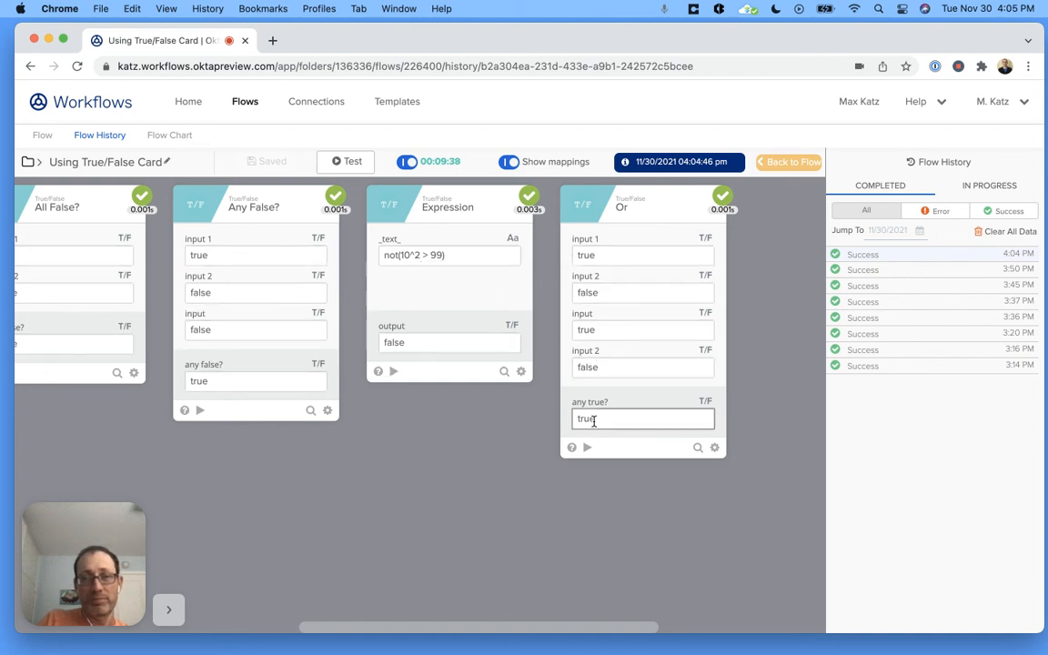
pyautogui.hscroll(-5, 533, 551)
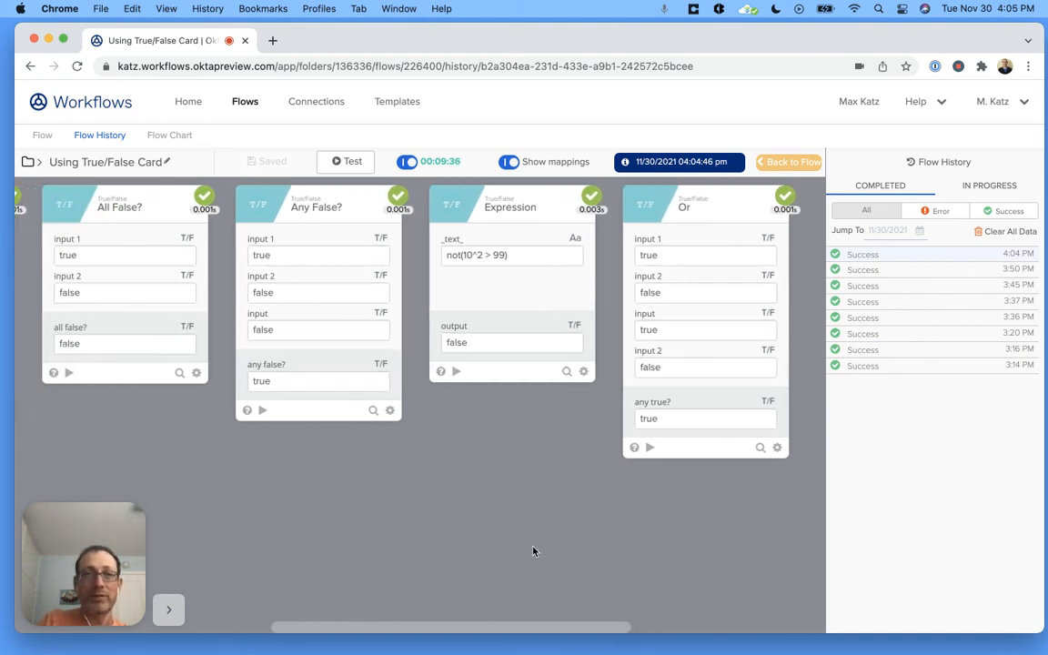
pyautogui.hscroll(-8, 454, 523)
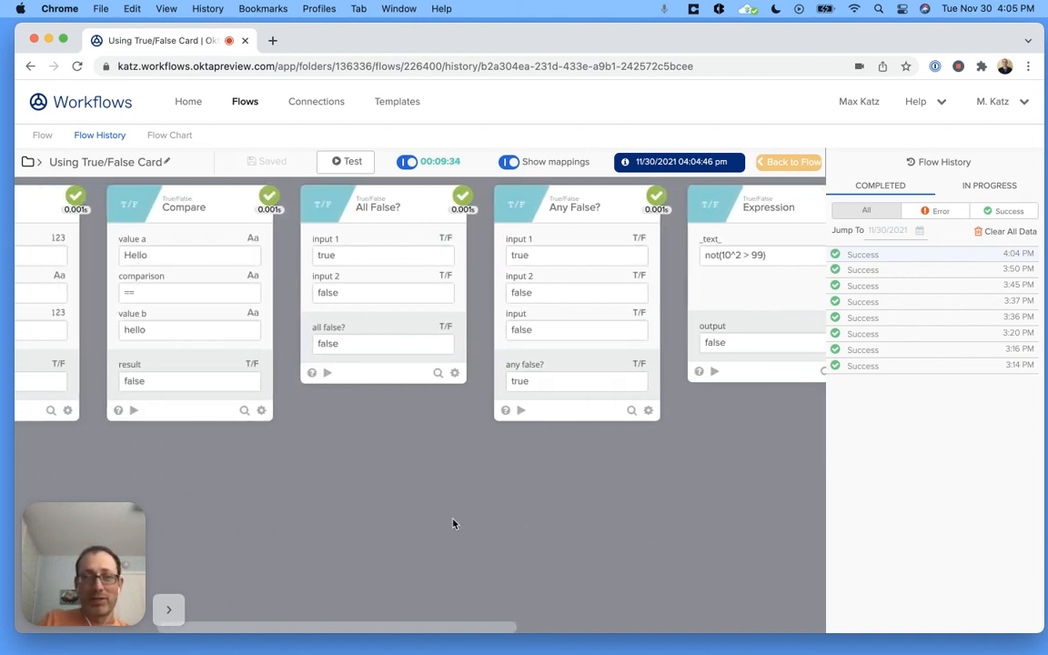
pyautogui.hscroll(-8, 385, 474)
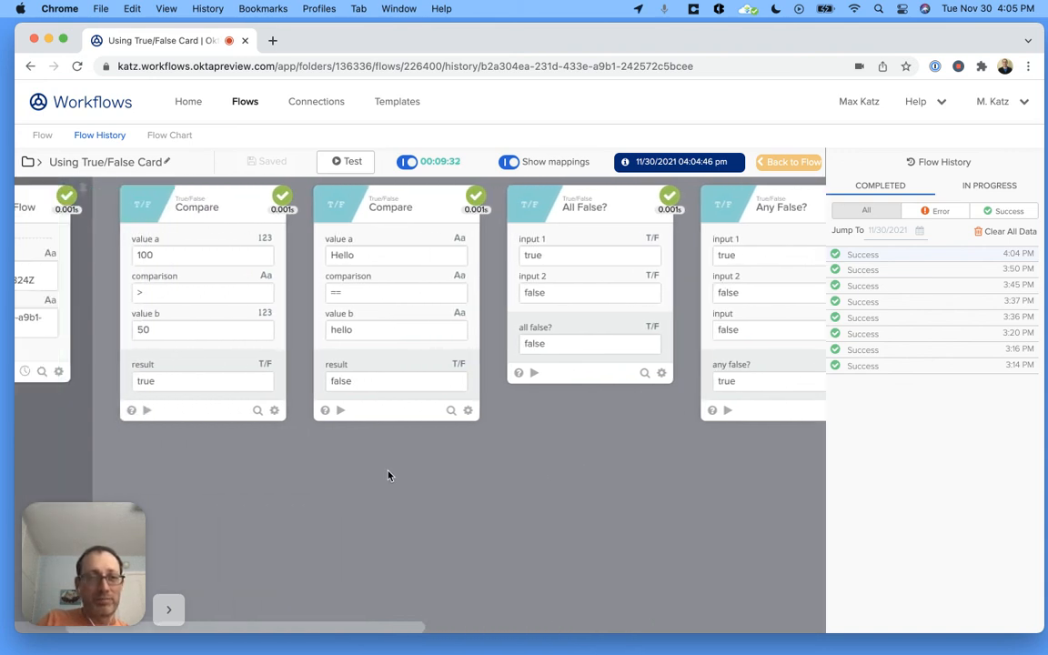
pyautogui.hscroll(-2, 388, 474)
pyautogui.moveTo(293, 391)
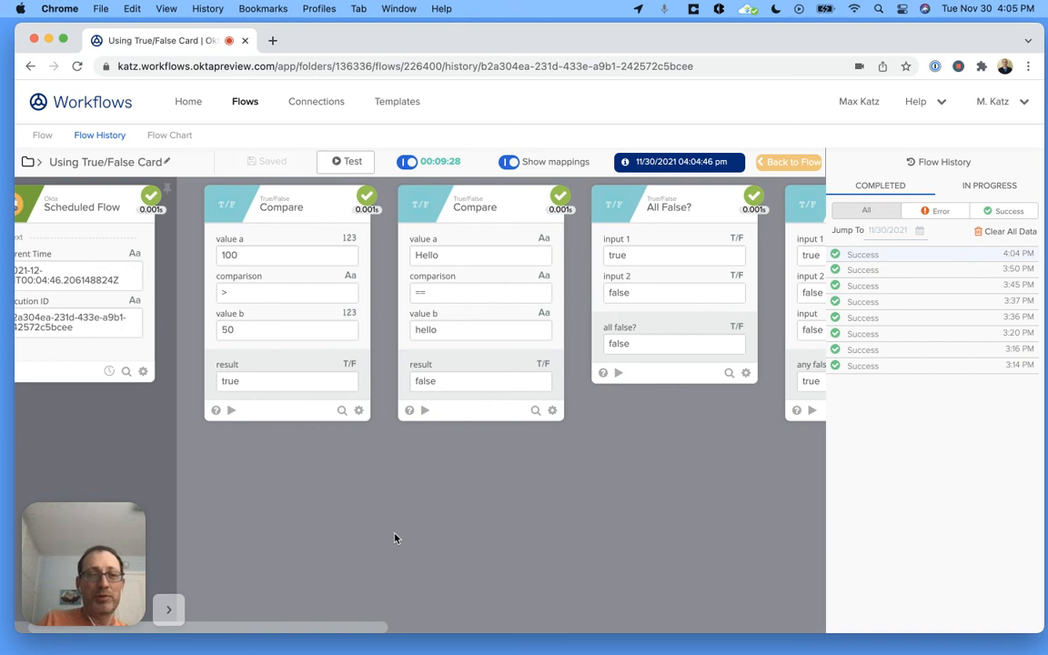
# - Return from the run history to the flow editor and turn the flow off
pyautogui.click(787, 162)
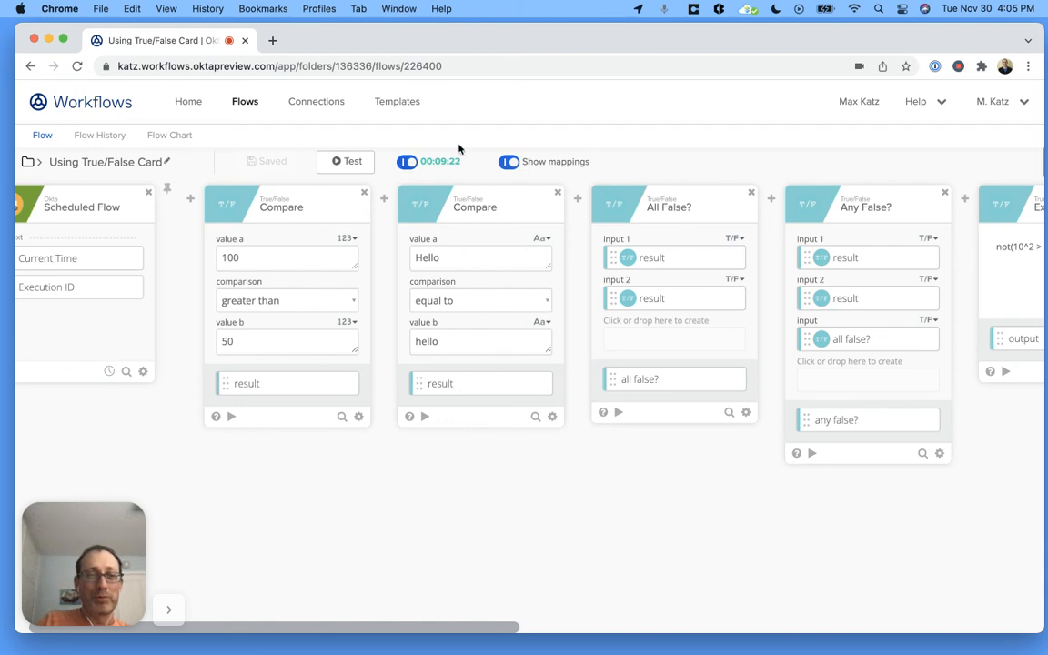
pyautogui.click(404, 162)
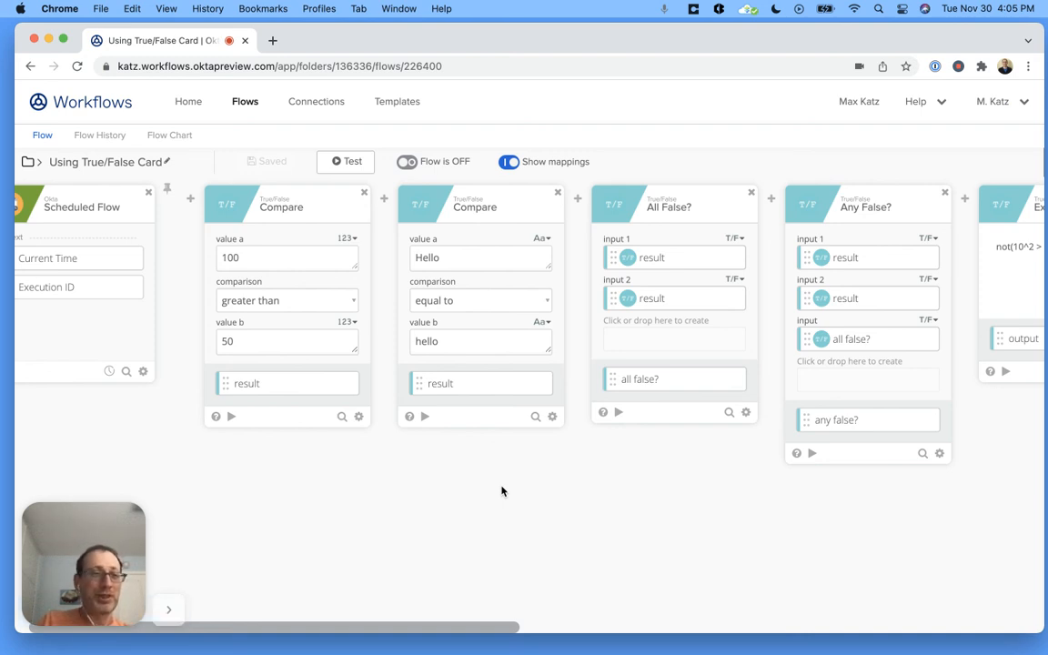
pyautogui.click(169, 610)
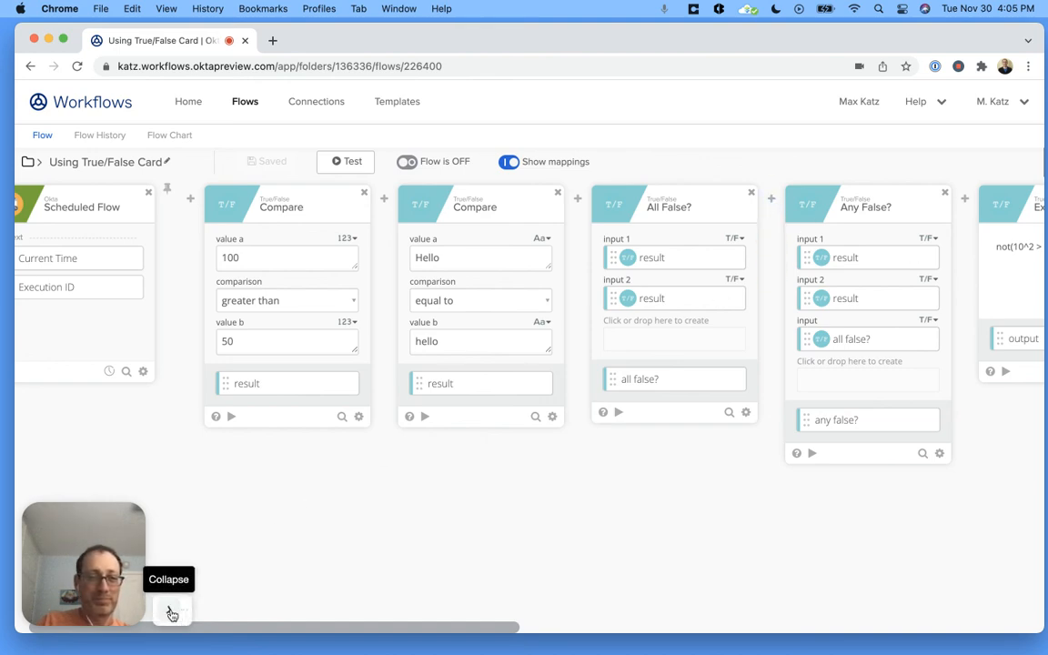